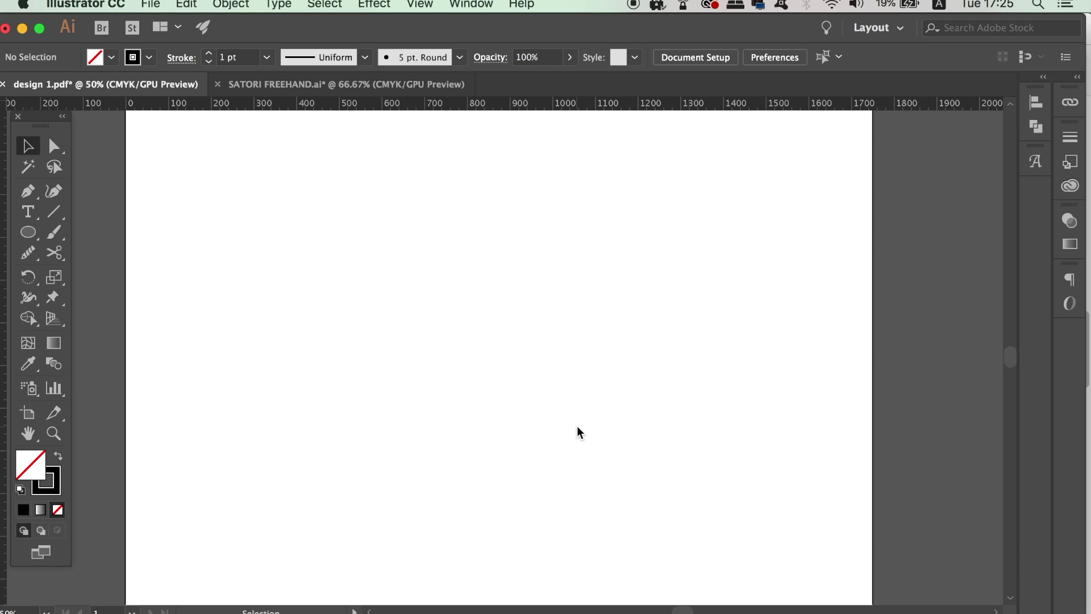
Step: Draw a circle about 460 px wide and fill it solid black with no stroke
key(l)
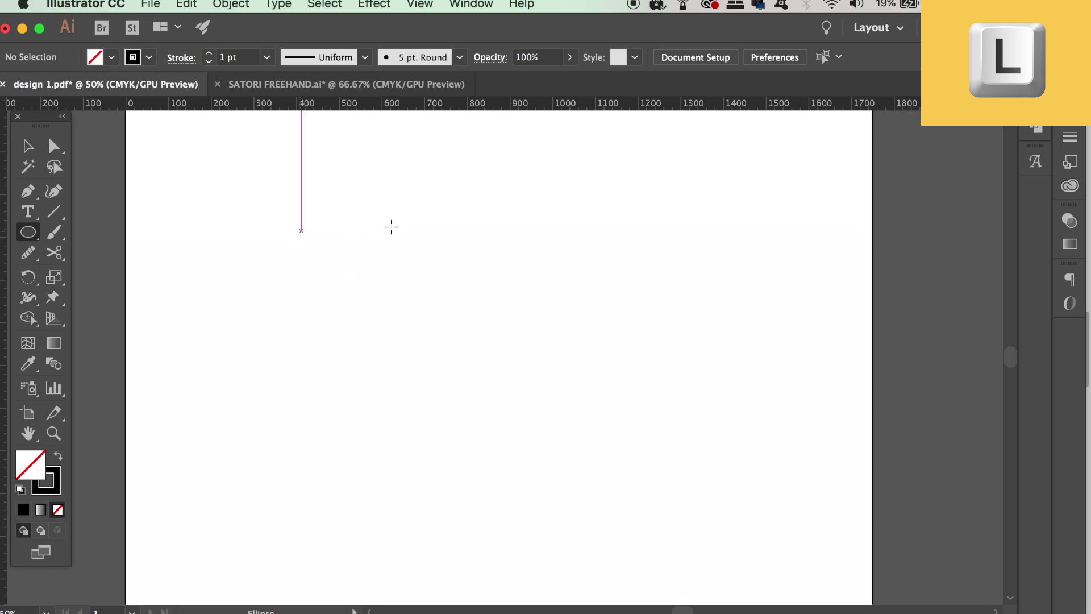
drag(305, 215, 485, 410)
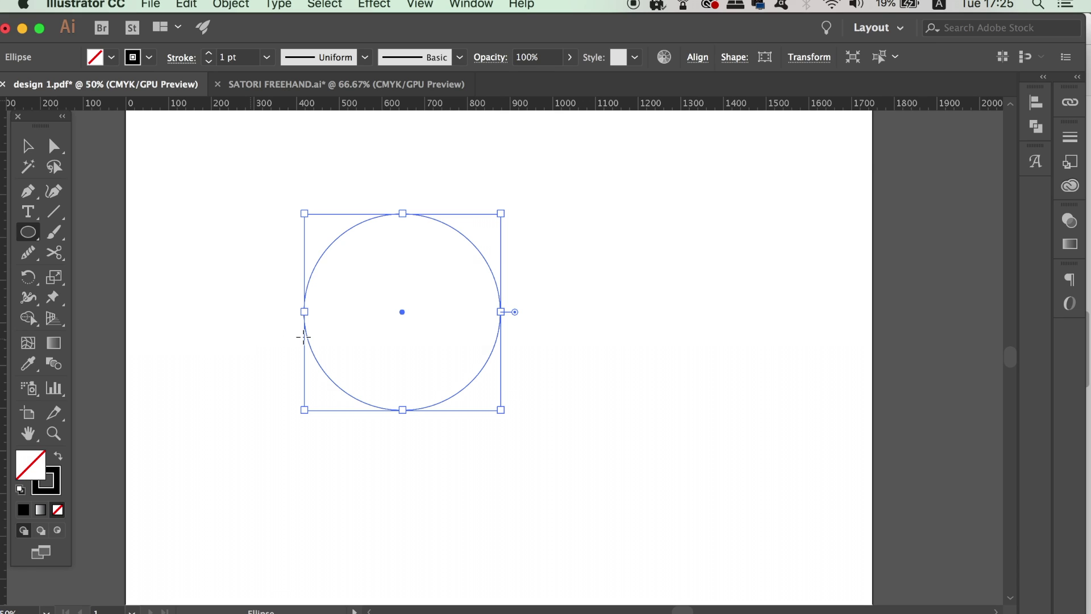
key(shift+x)
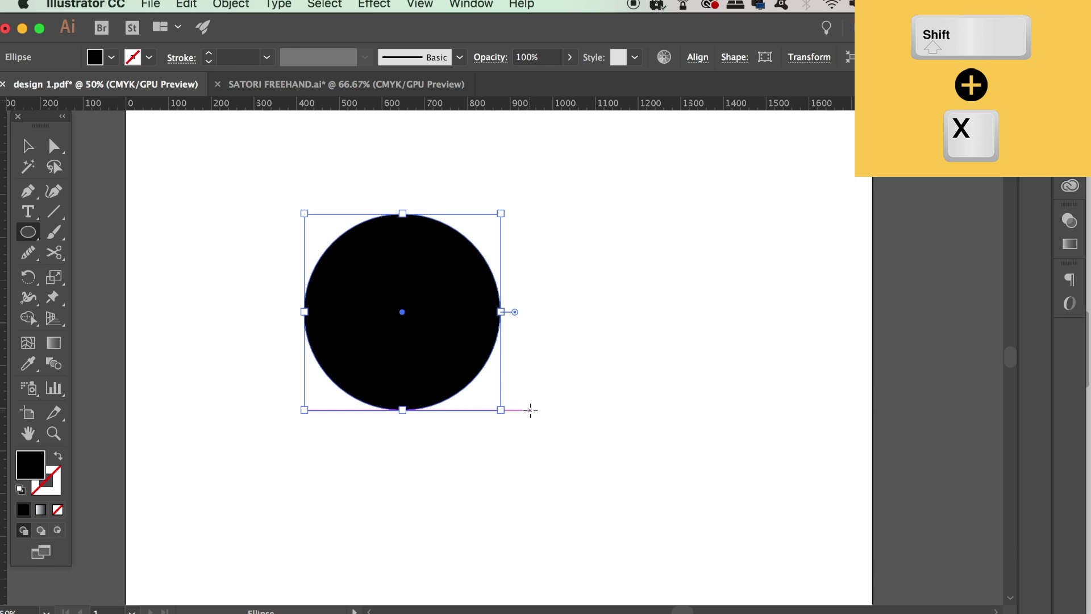
key(v)
click(609, 419)
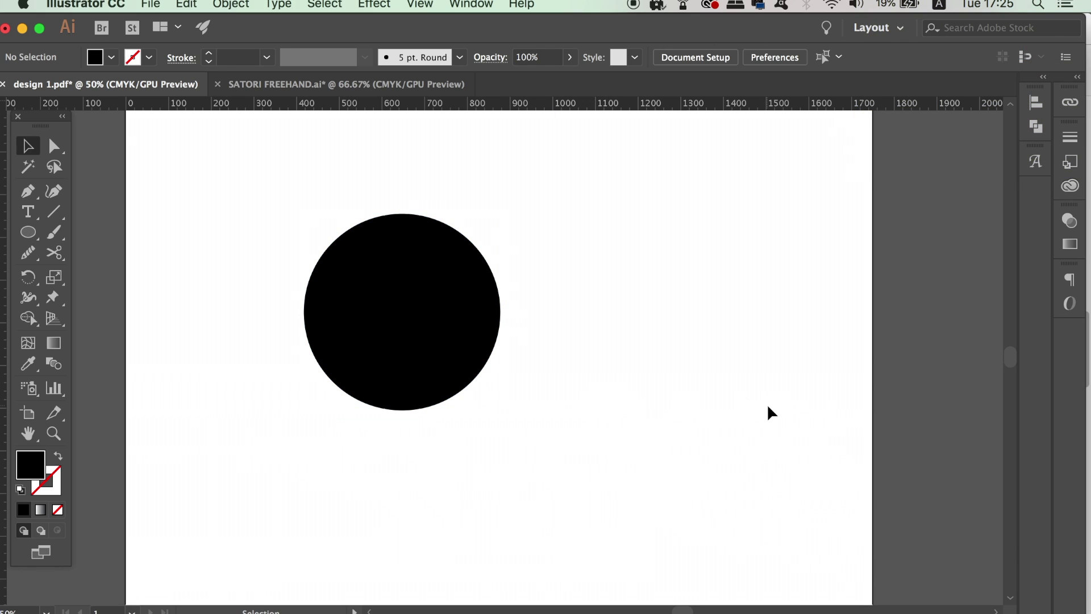
Step: Add a letter A beside the circle, scale it up large and give it a dark grey fill
key(t)
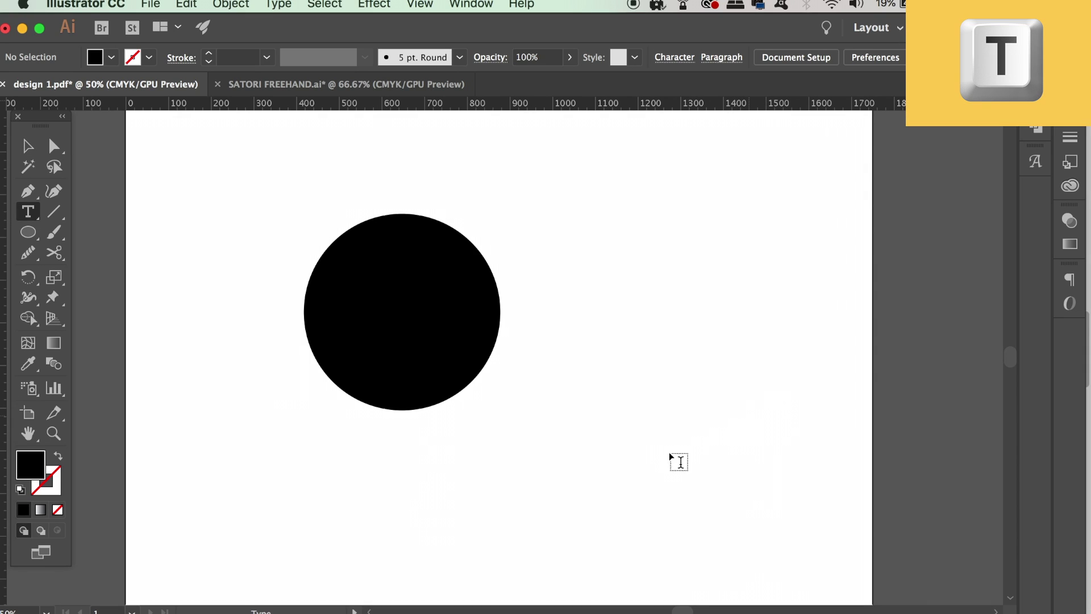
click(646, 456)
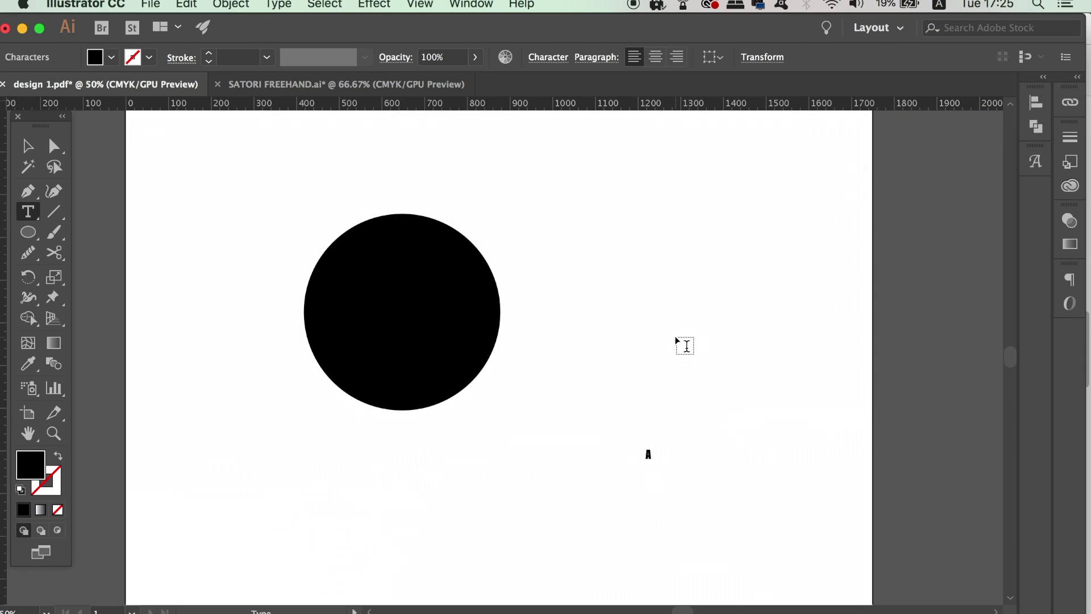
click(27, 146)
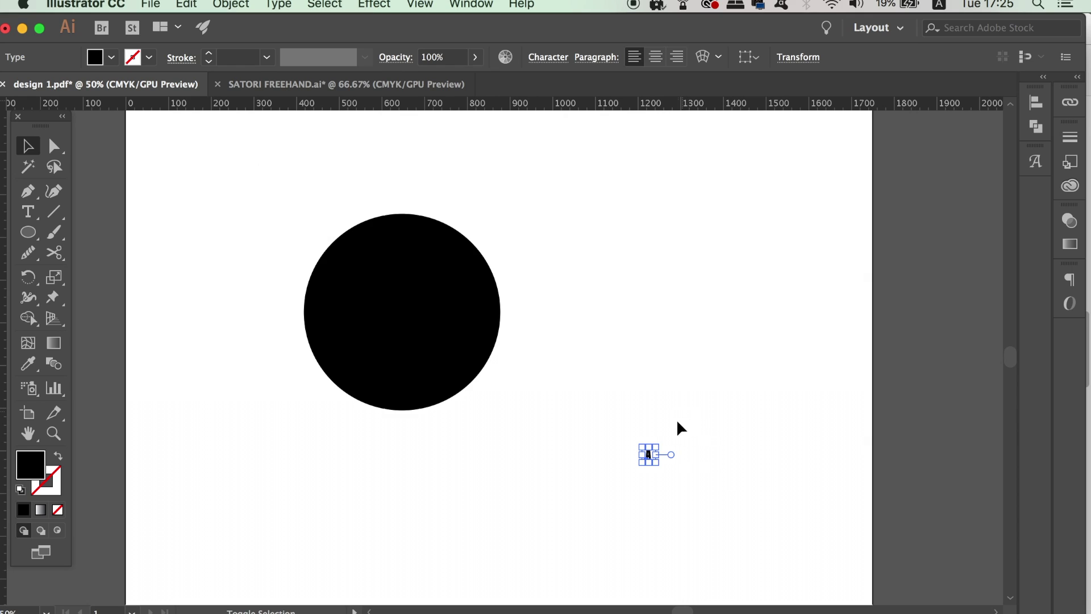
drag(662, 448, 790, 230)
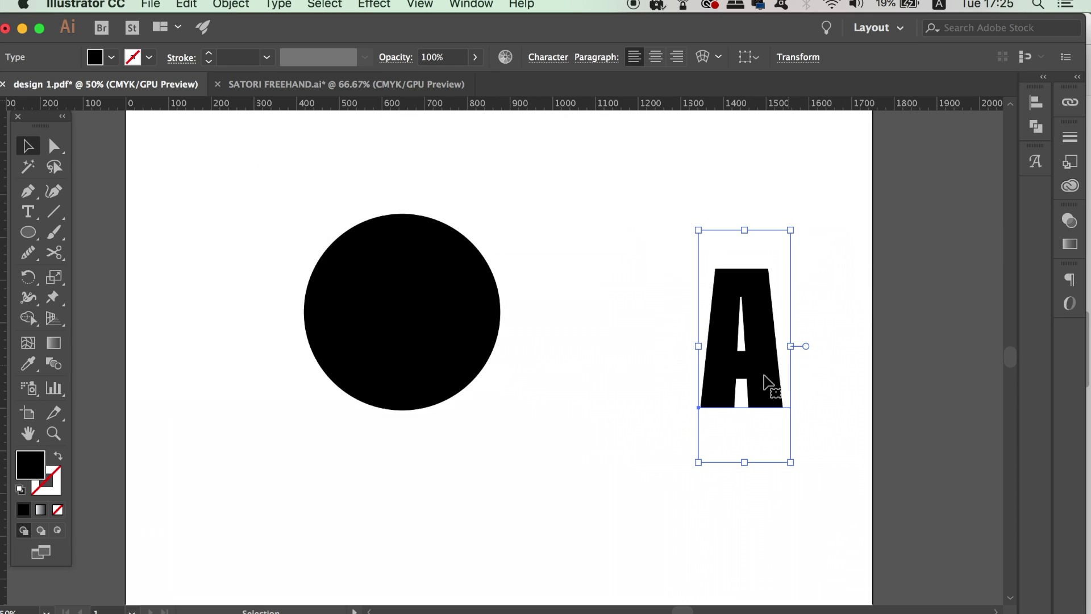
drag(762, 382, 639, 390)
click(28, 364)
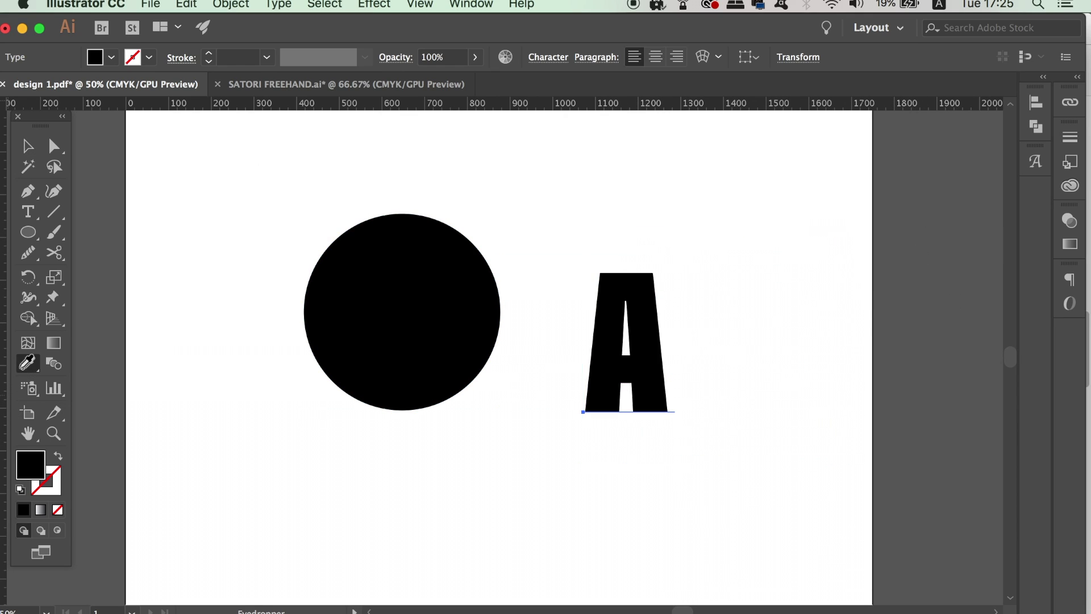
click(97, 373)
Step: Move the grey A onto the black circle and select both shapes
key(v)
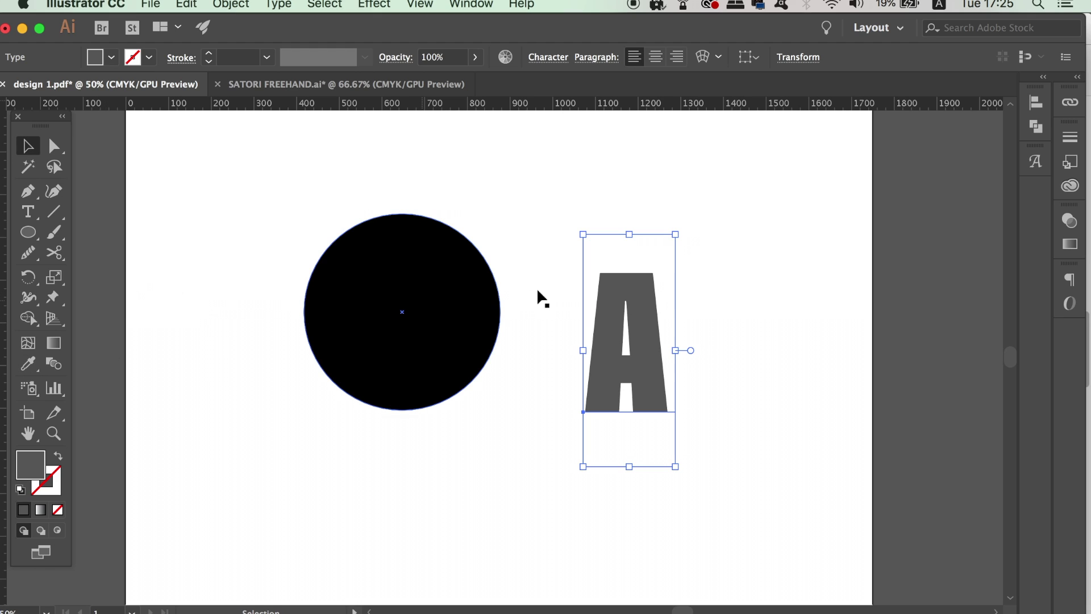
drag(627, 348, 414, 298)
click(662, 349)
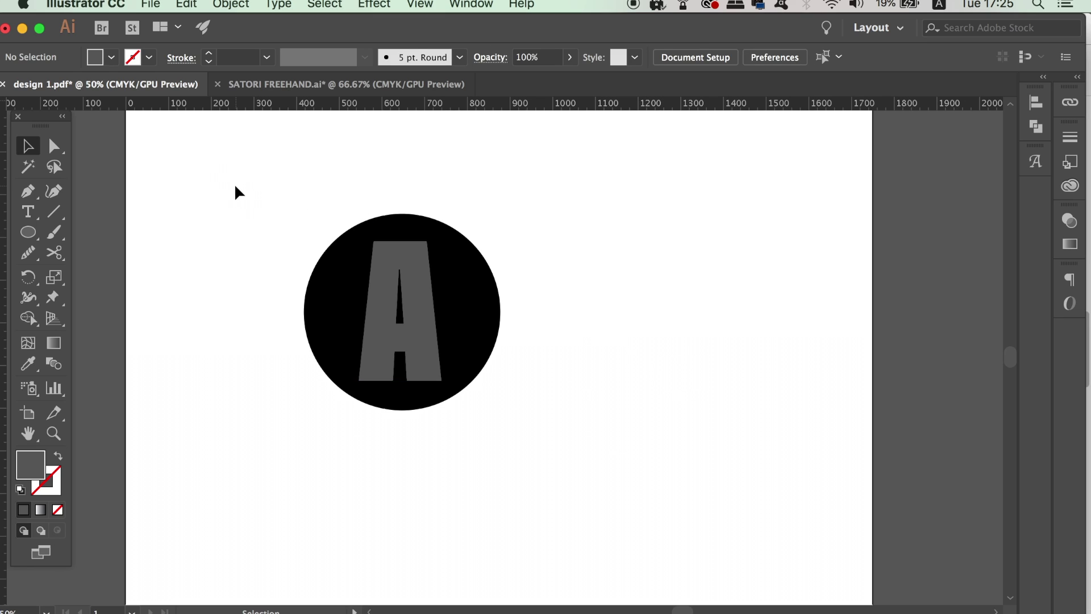
drag(237, 188, 545, 397)
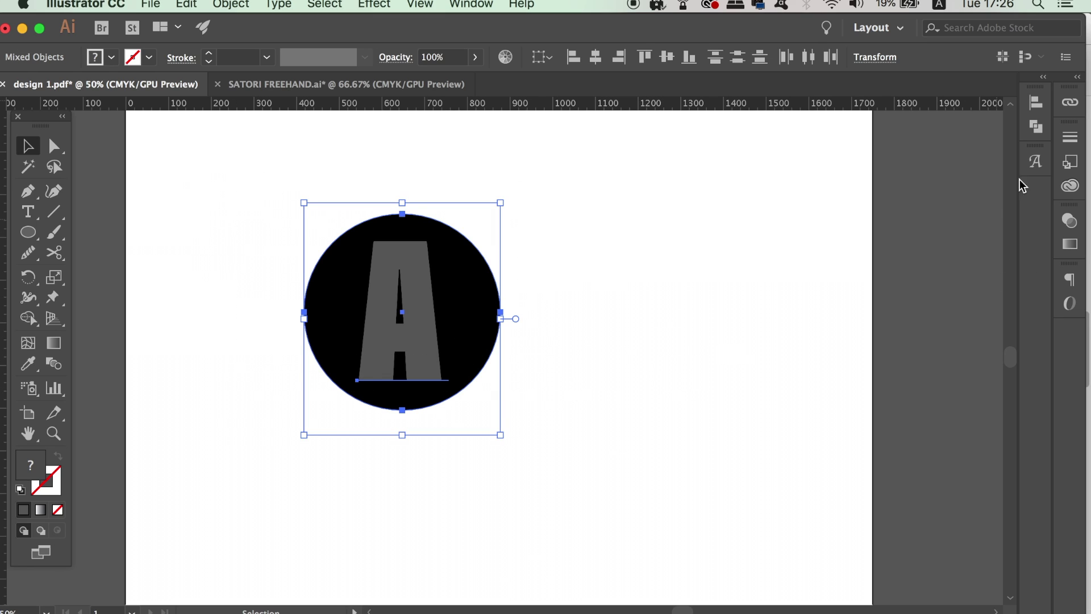
Step: Convert the grey letter A into outlines with Type > Create Outlines
click(1036, 126)
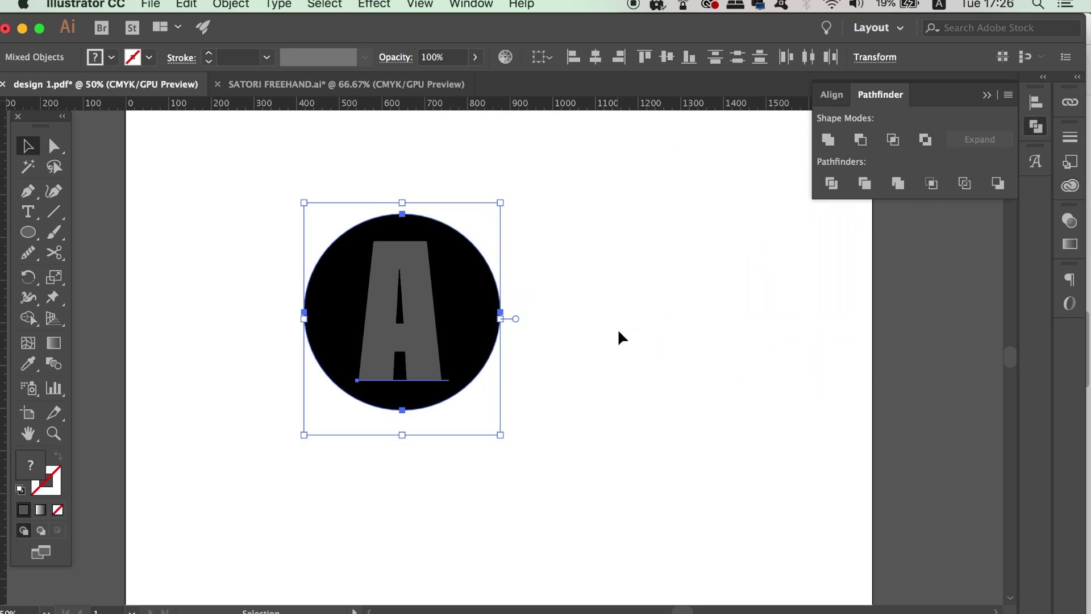
click(680, 332)
click(389, 314)
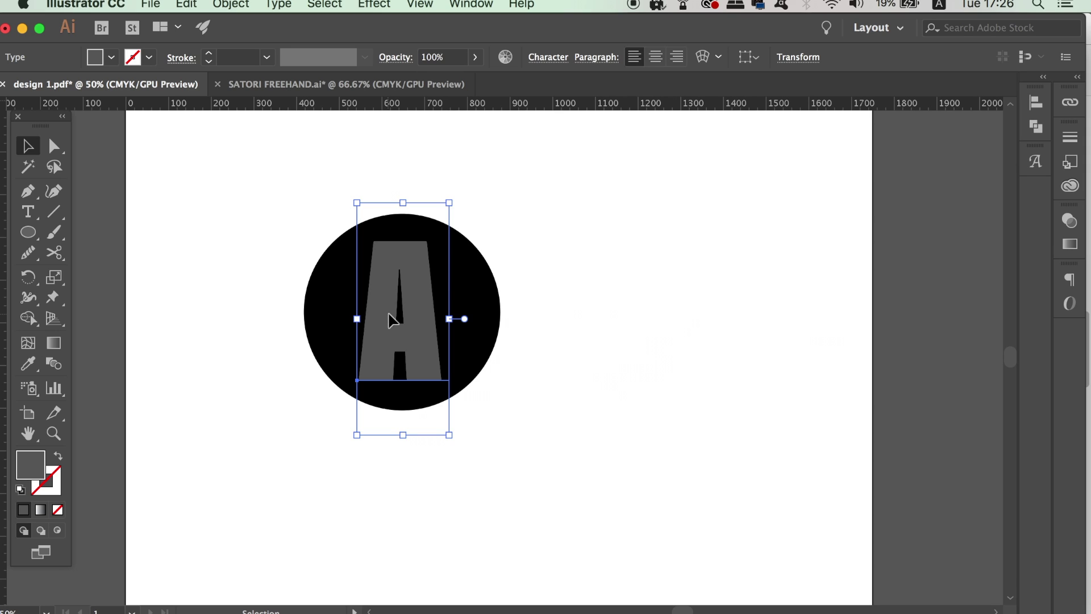
click(248, 4)
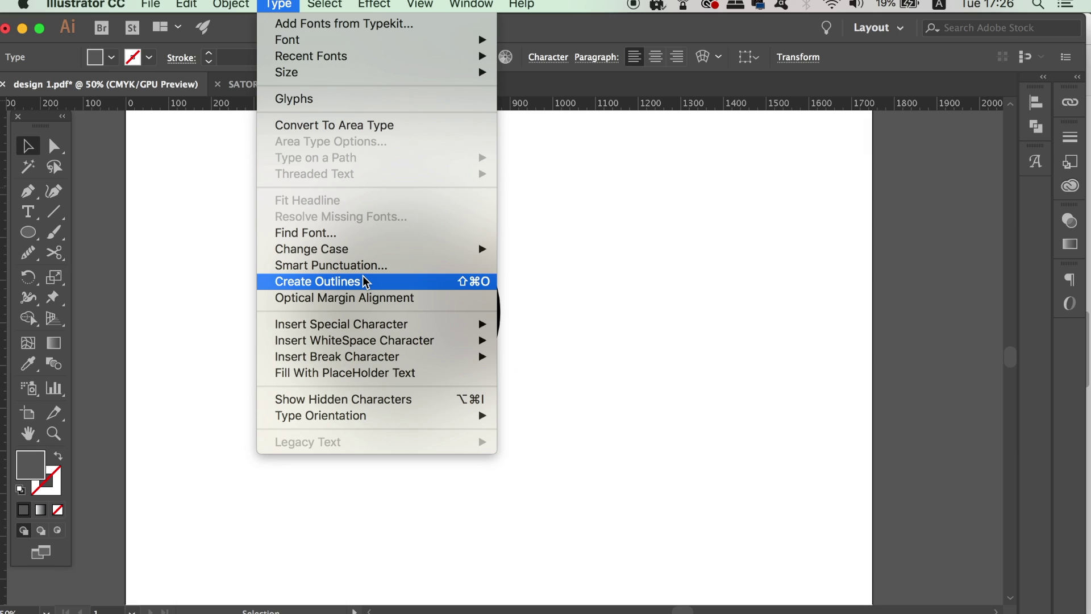
click(363, 281)
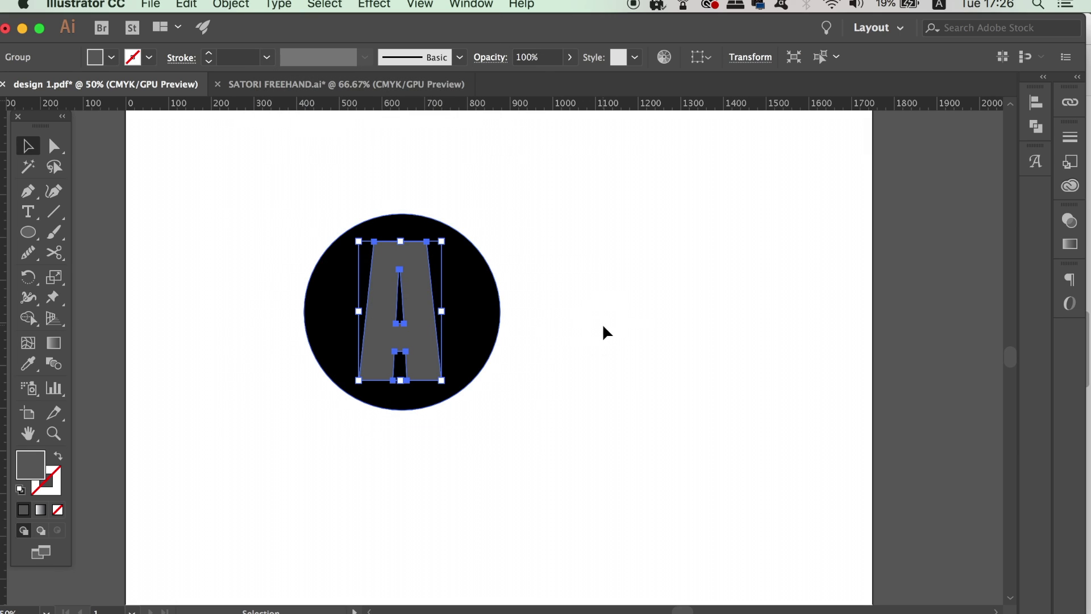
Step: Select the circle and outlined A and cut the A out with Pathfinder Minus Front
click(605, 333)
drag(260, 207, 517, 347)
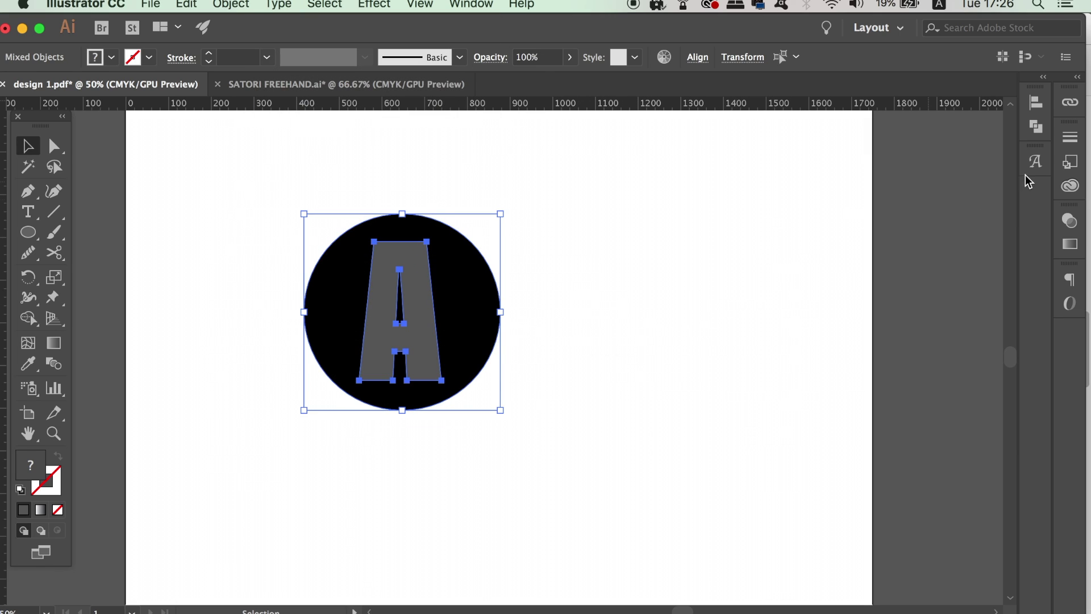
click(1036, 126)
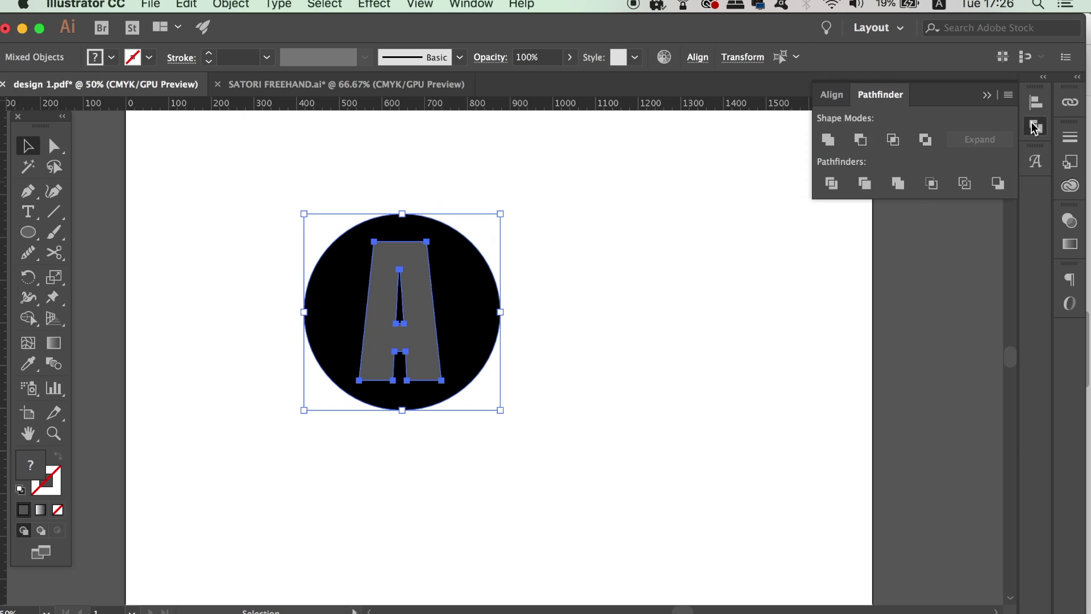
click(861, 143)
Step: Move the cut-out circle left, then undo back to the grey A on the circle
click(541, 323)
drag(498, 334, 202, 297)
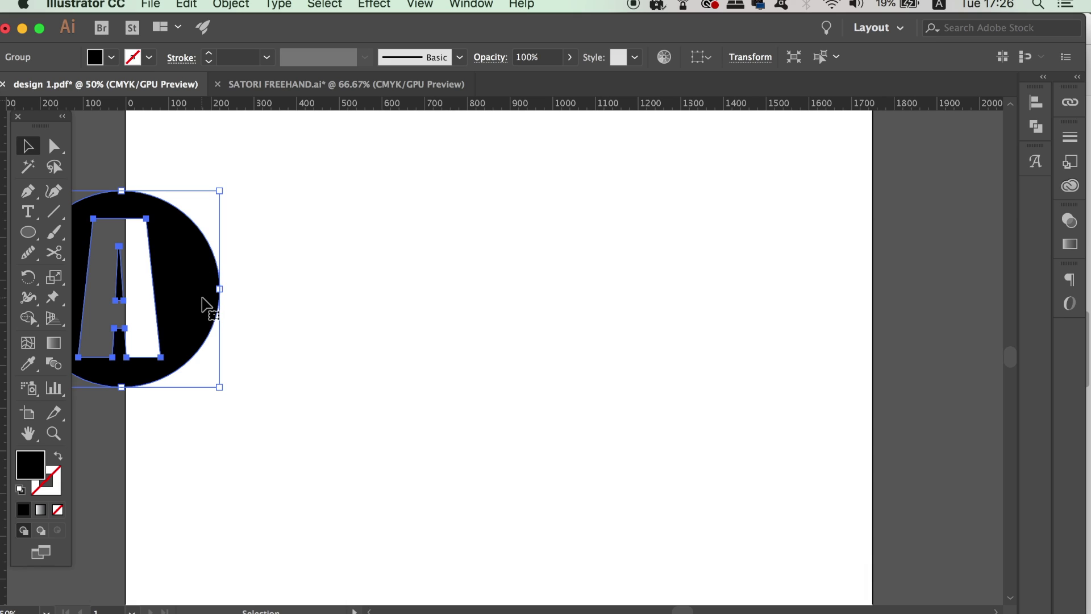
key(super+z)
key(super+z)
key(super+z)
key(super+z)
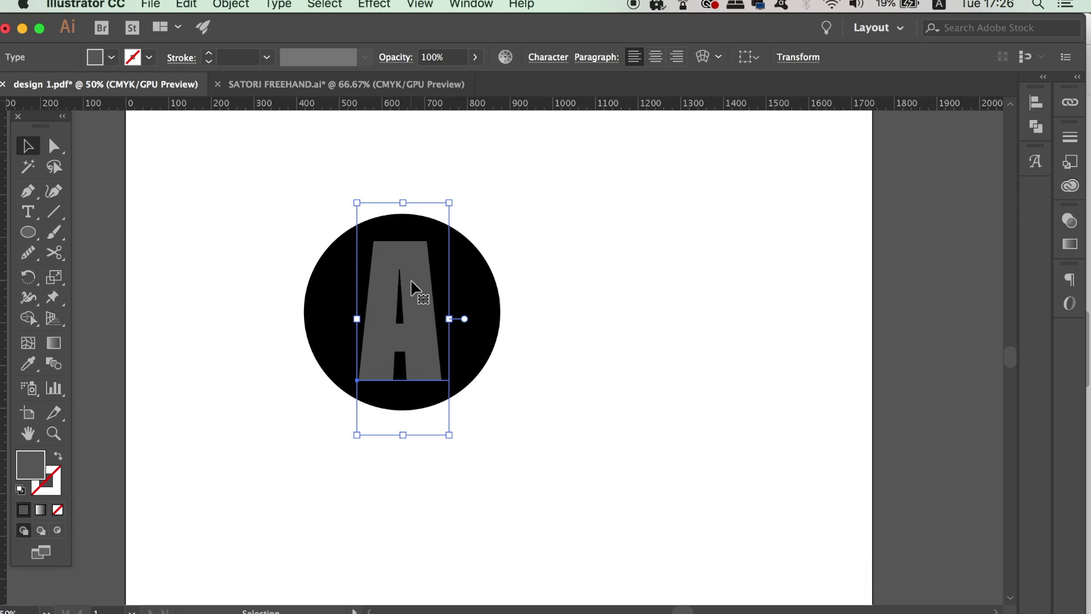
Step: Select the circle and A, knock the A out with Pathfinder, and reposition the result
click(263, 206)
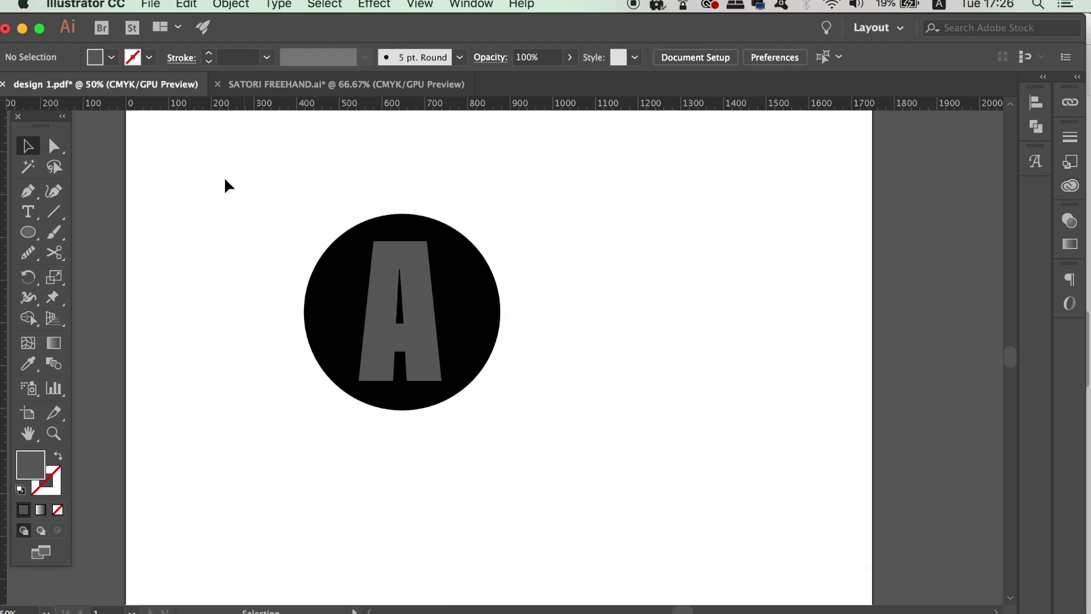
key(alt)
drag(225, 179, 550, 407)
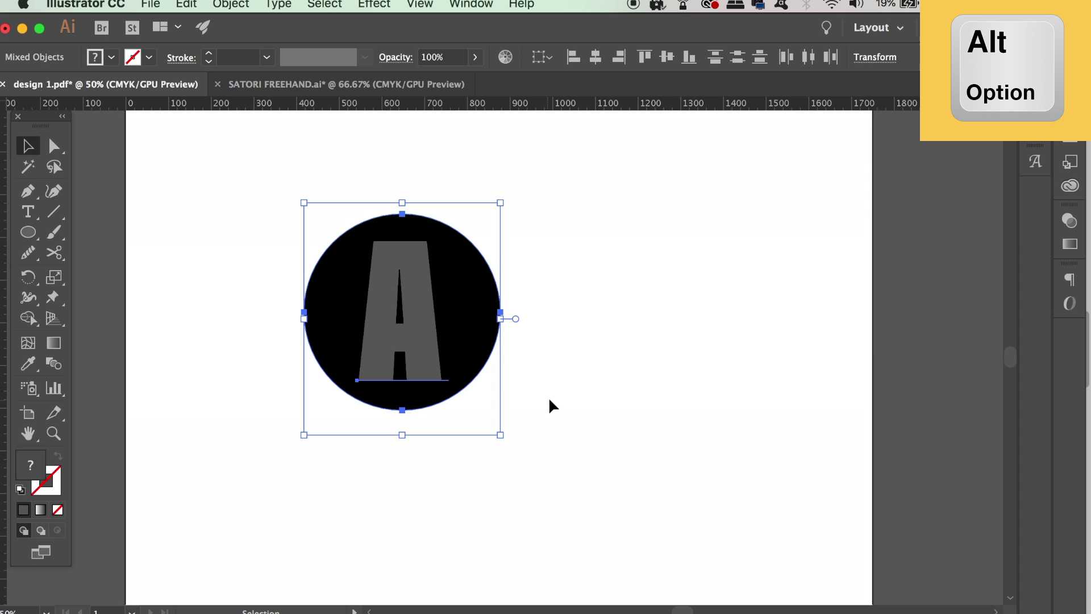
click(1036, 126)
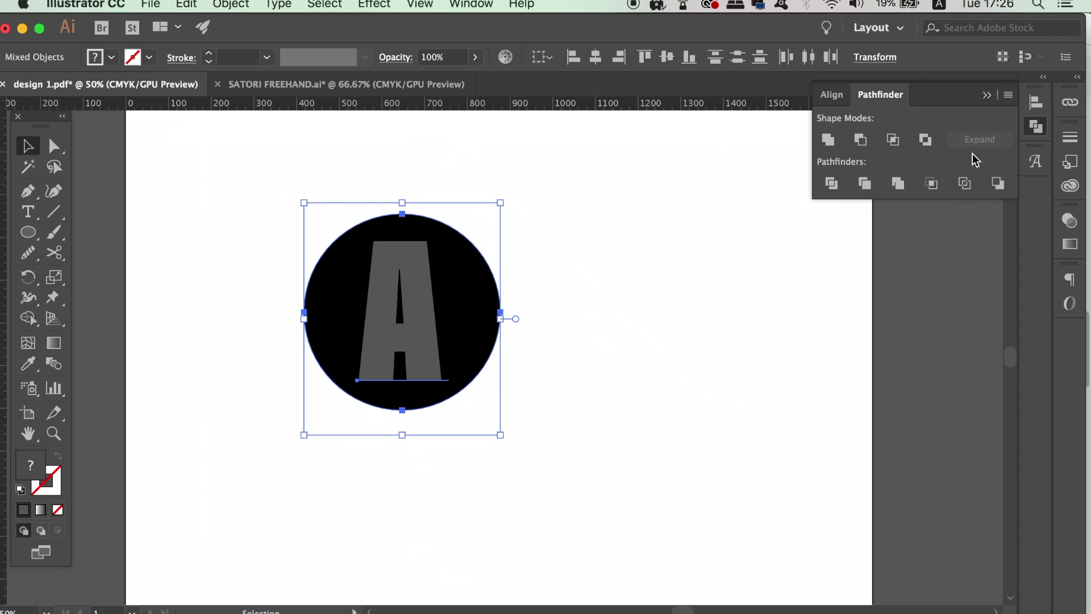
alt+click(861, 140)
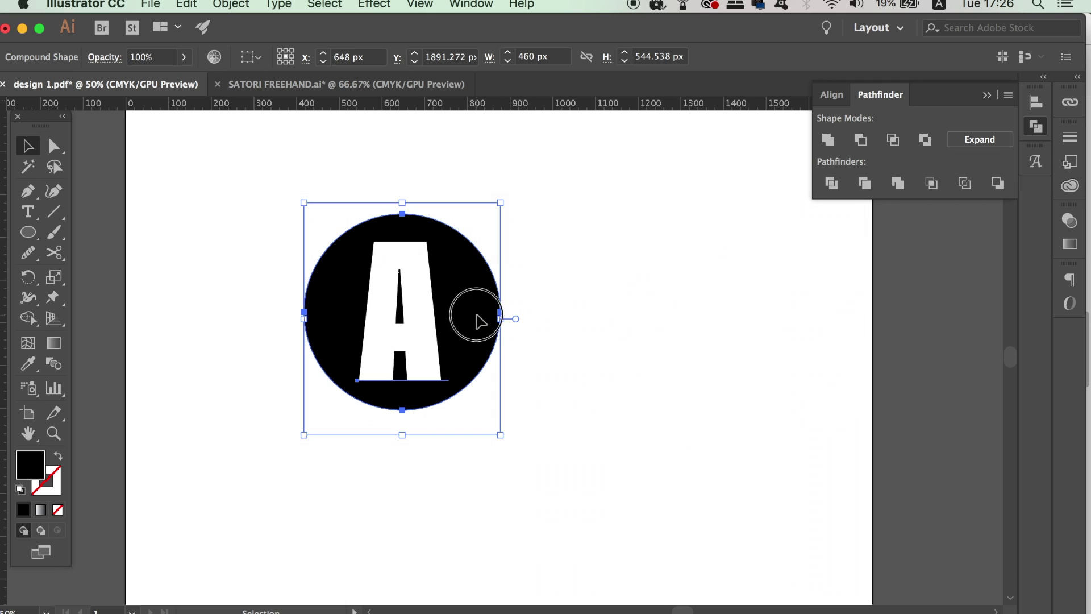
drag(476, 323, 521, 327)
Step: Change the letter inside the circle from A to K
key(t)
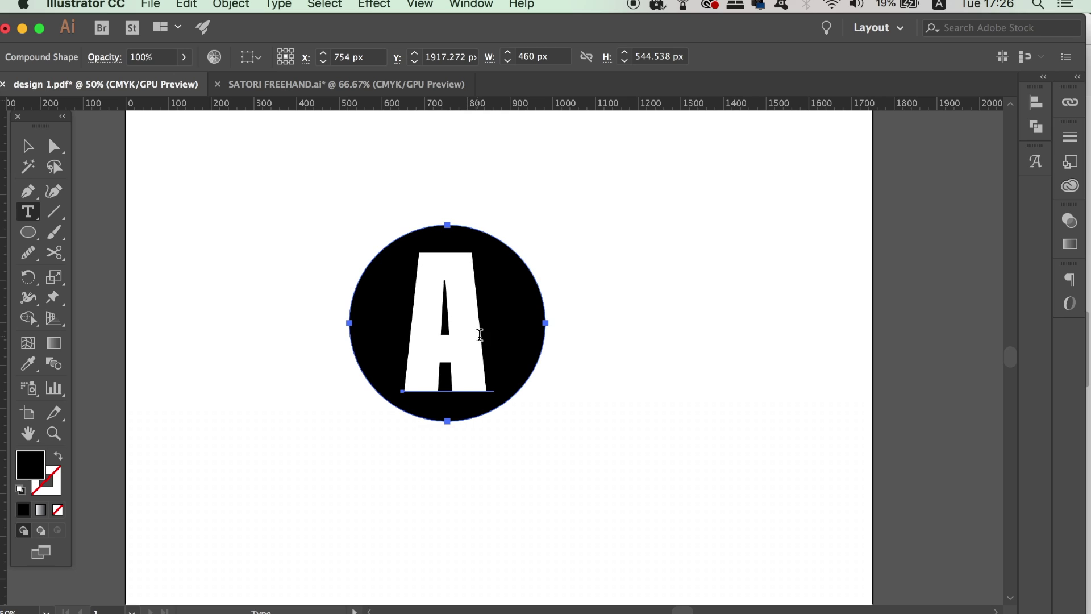
click(479, 334)
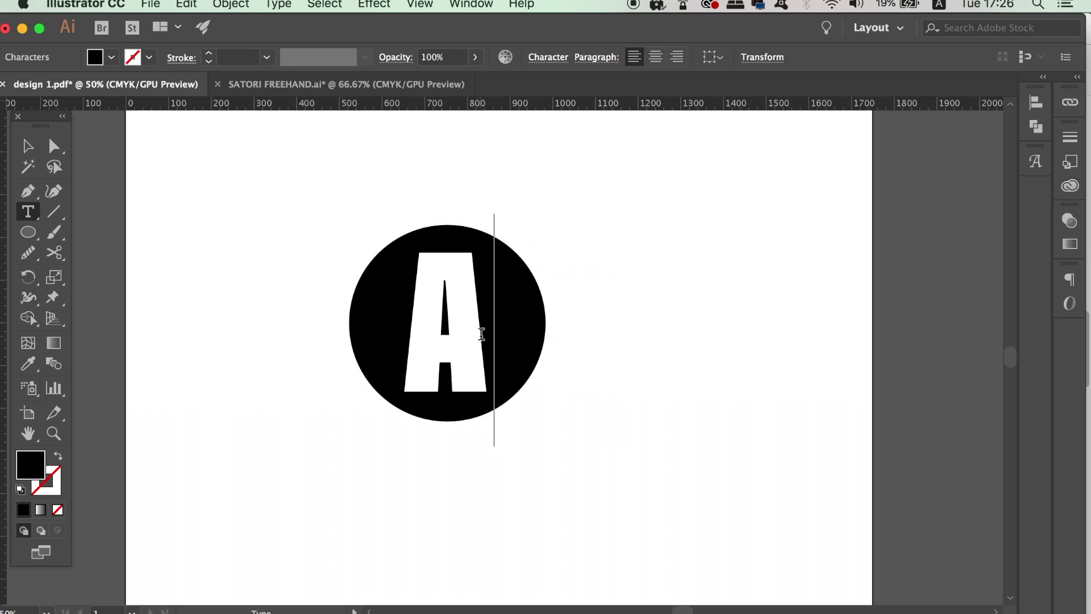
key(BackSpace)
text(I)
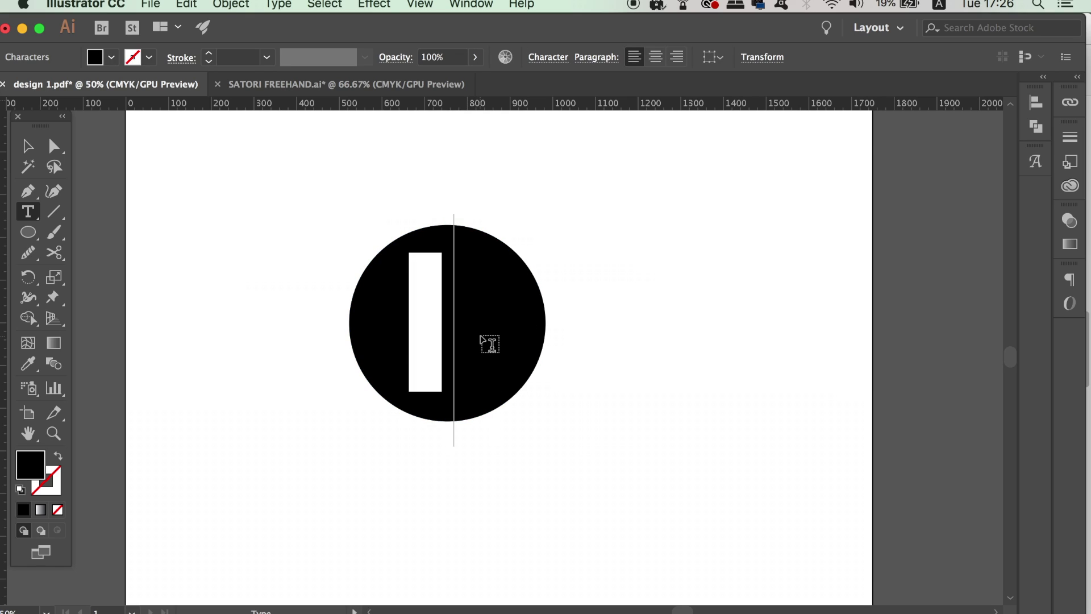
key(BackSpace)
text(K)
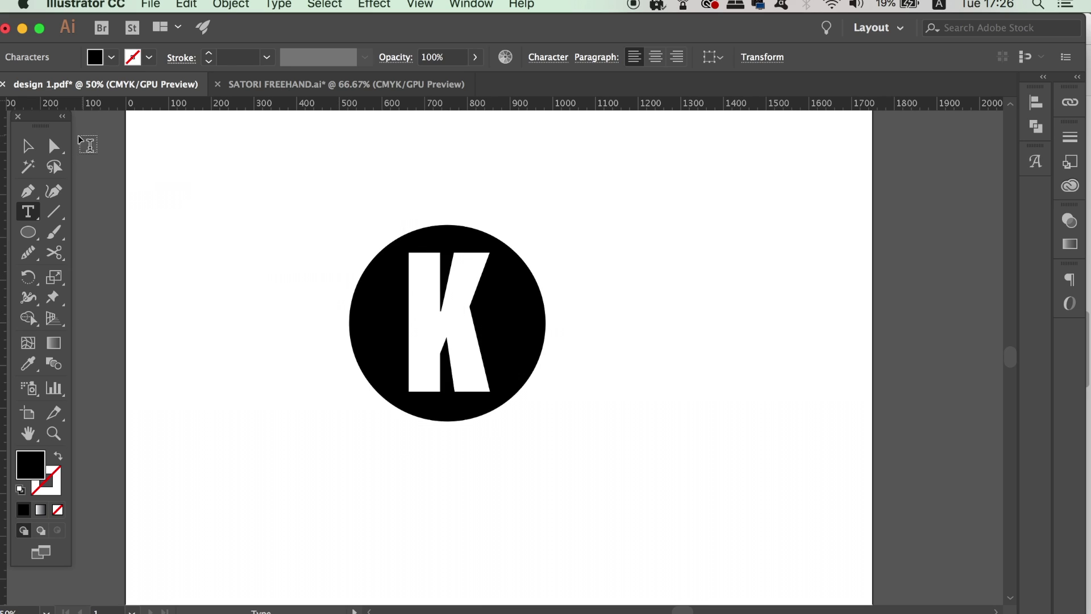
Step: Move the K lower inside the circle and shift the circle toward the page's left edge
click(28, 146)
key(Down)
key(Down)
key(Down)
key(Down)
key(Down)
key(Down)
key(Down)
key(Down)
key(Down)
key(Down)
key(Down)
key(Down)
key(Down)
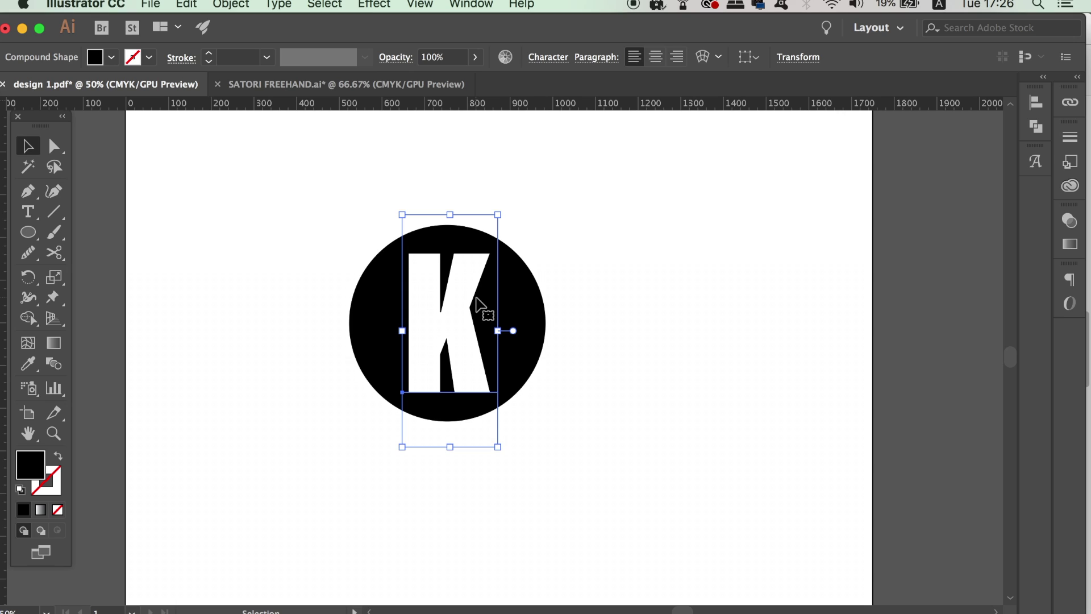
key(Down)
key(Down)
key(Down)
key(Down)
key(Down)
key(Down)
key(Down)
key(Down)
key(Down)
key(Down)
key(Down)
key(Down)
key(Down)
key(Down)
key(Down)
key(Down)
key(Down)
key(Down)
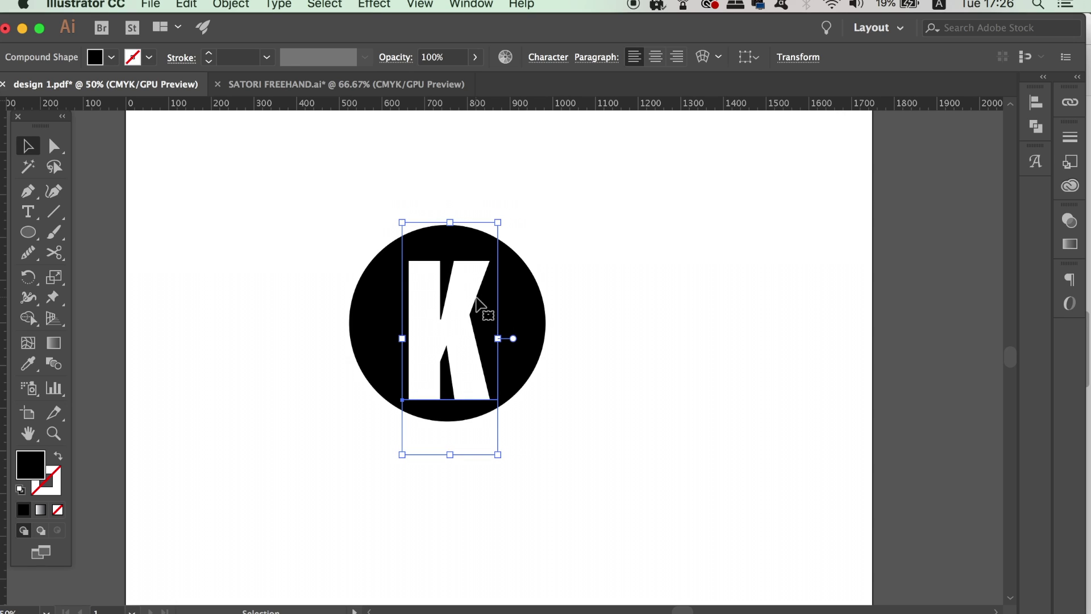
drag(462, 304, 461, 398)
click(625, 428)
scroll(721, 407, left, 5)
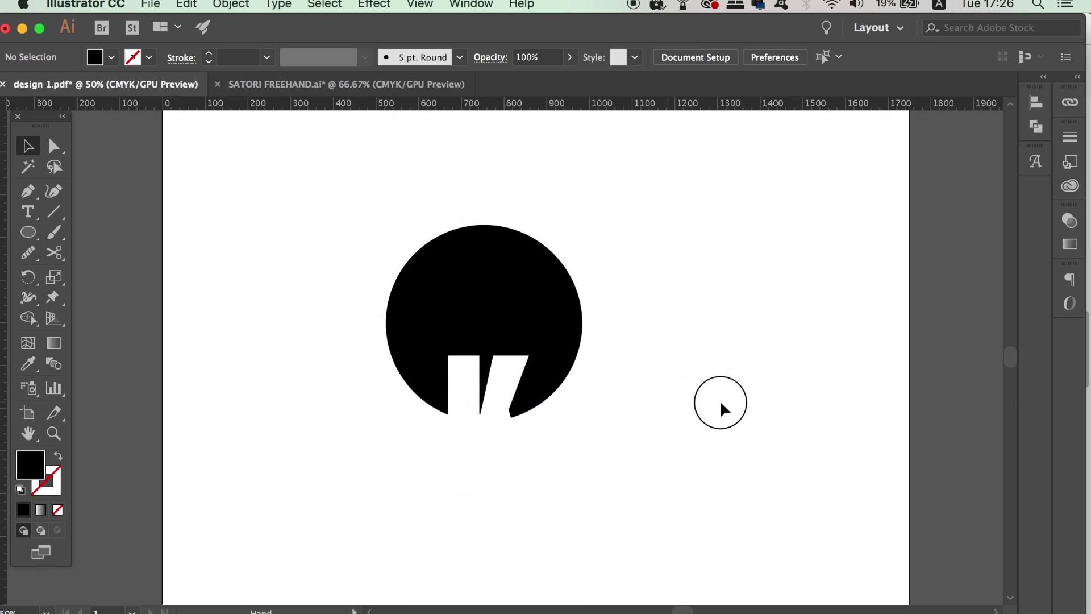
drag(633, 304, 335, 303)
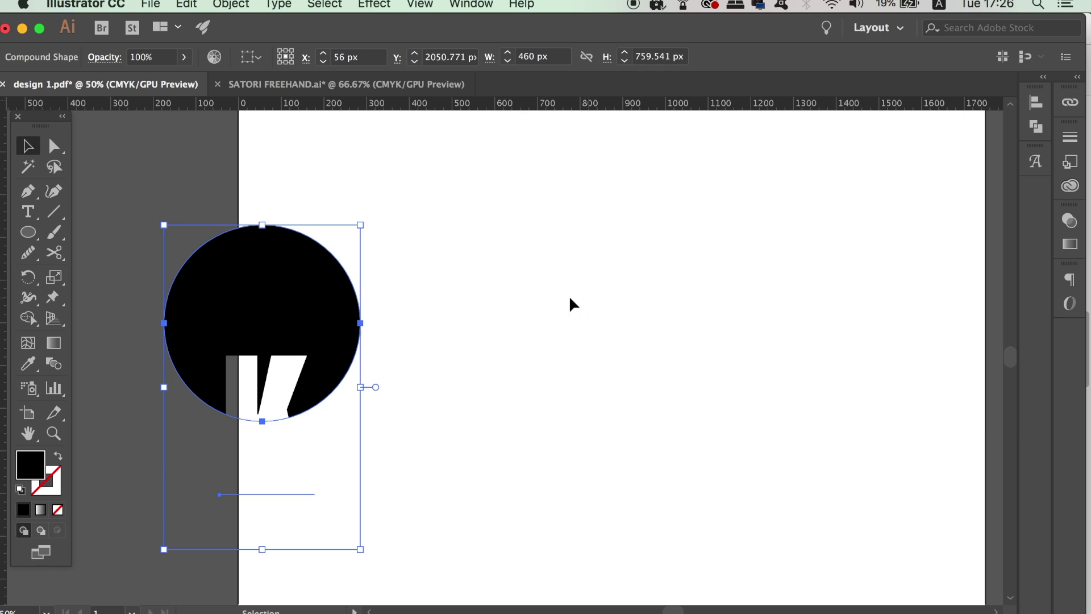
click(592, 295)
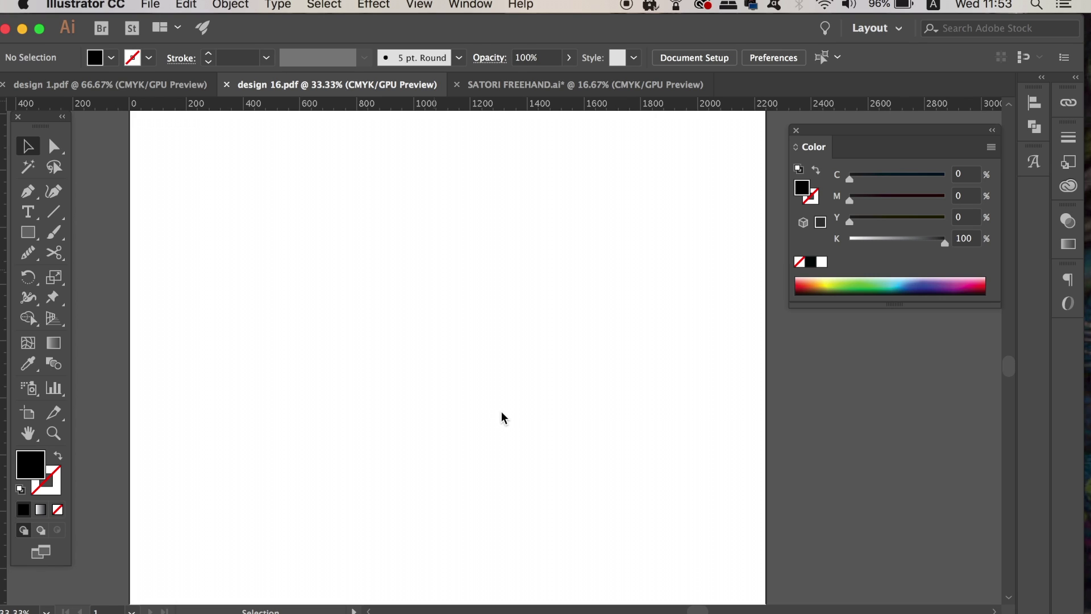
Step: Type Hello on the blank page, scale it up large and centre it
key(t)
click(248, 333)
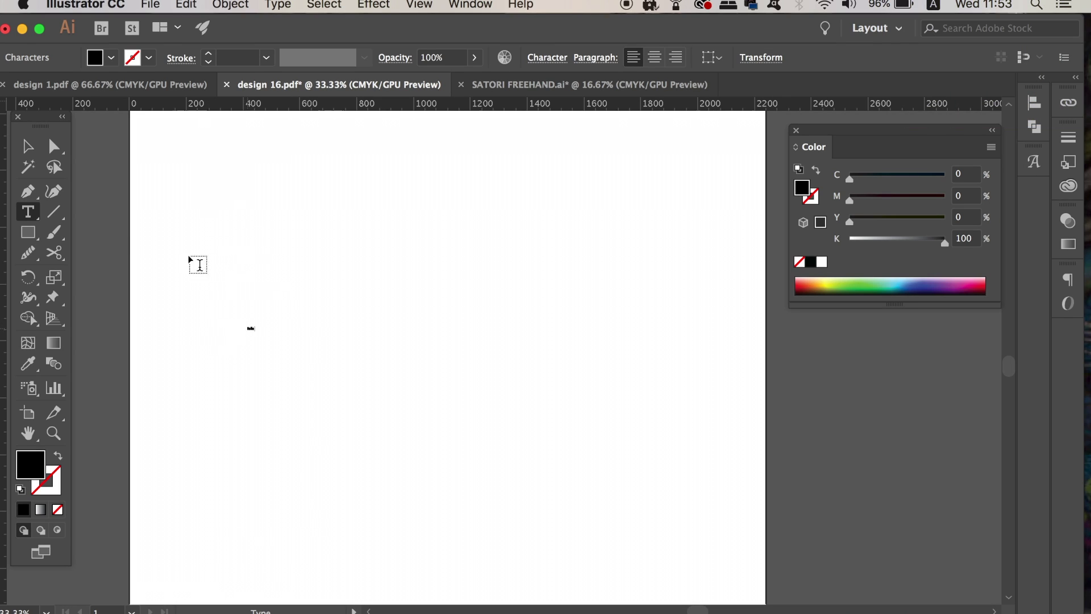
click(35, 149)
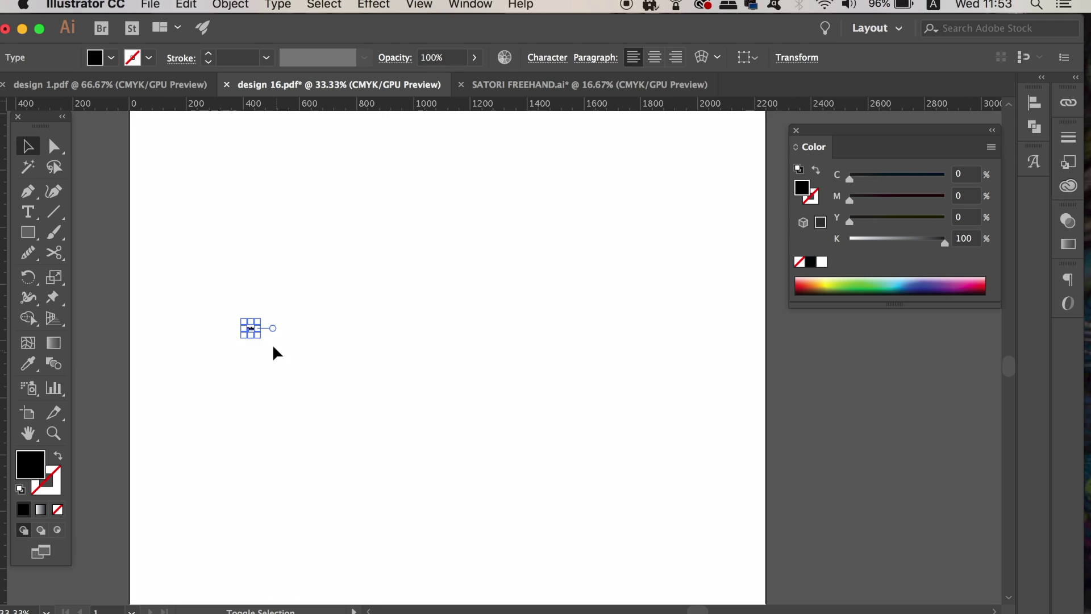
drag(263, 339, 358, 414)
drag(358, 366, 458, 292)
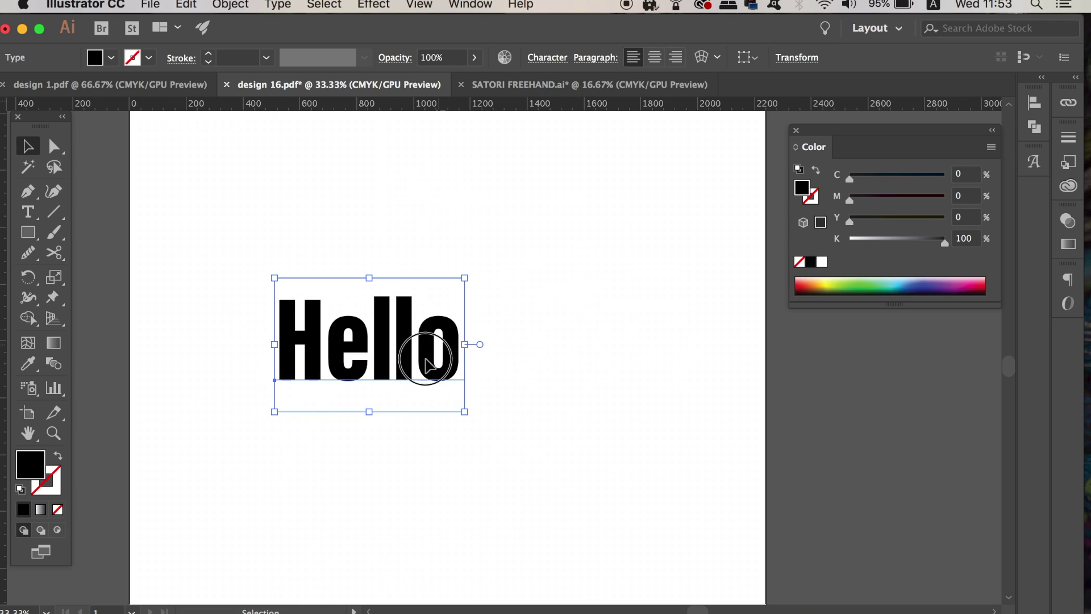
drag(428, 358, 536, 377)
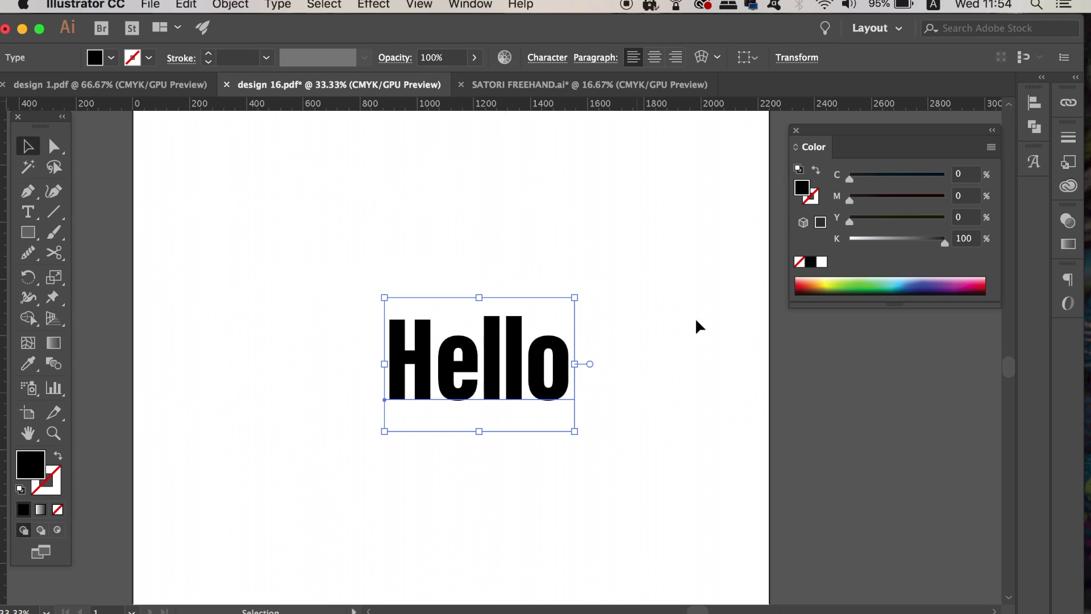
Step: Deselect Hello and set the toolbox fill to Gradient
click(796, 130)
key(super+shift+a)
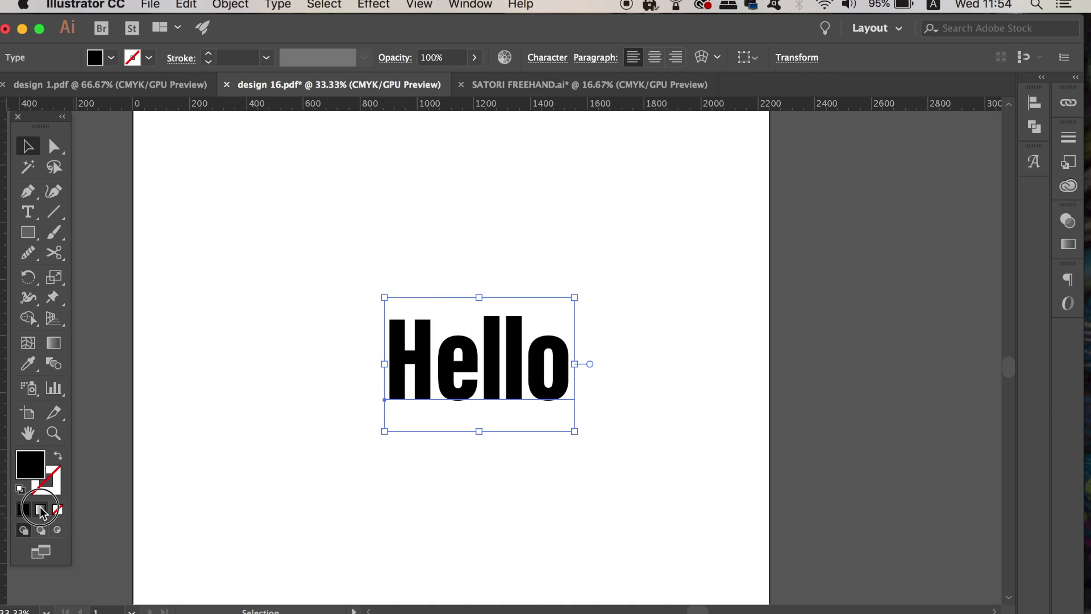
click(41, 509)
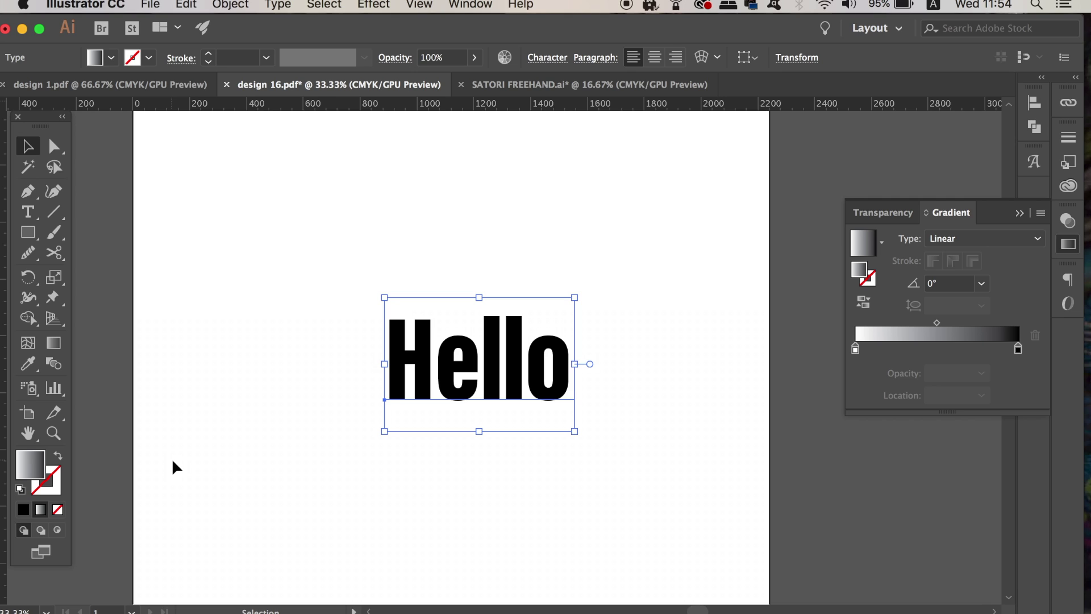
click(171, 467)
Step: Draw a gradient-filled square near the page's top-left and close the Transform panel
click(28, 232)
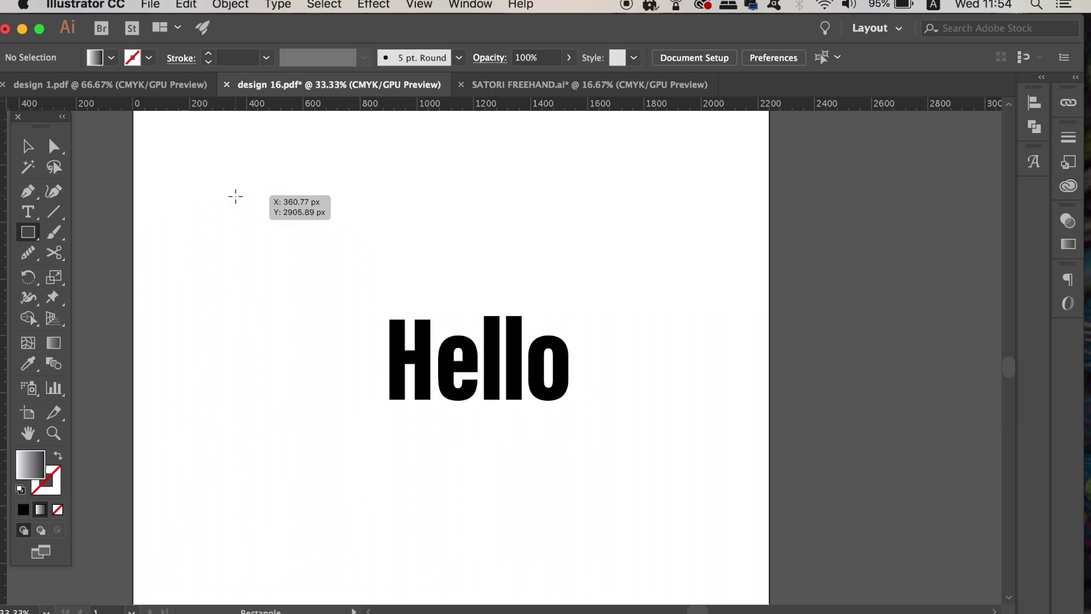
mouse_move(205, 171)
mouse_down()
mouse_move(280, 227)
mouse_move(306, 273)
mouse_up()
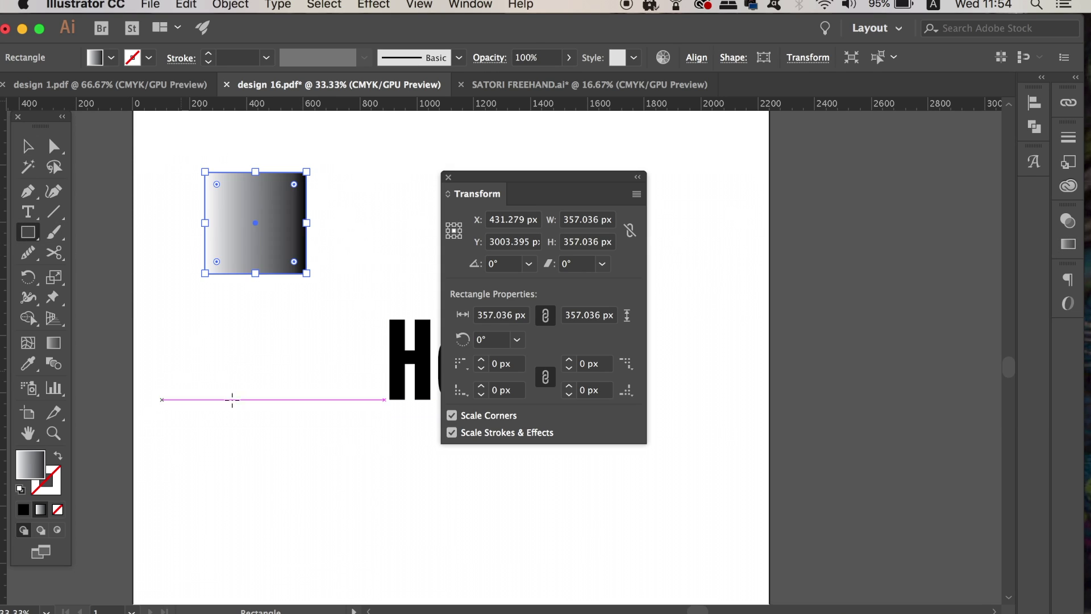
click(448, 177)
Step: Set both gradient stops to a magenta swatch and lighten the right stop toward pale pink
click(1068, 246)
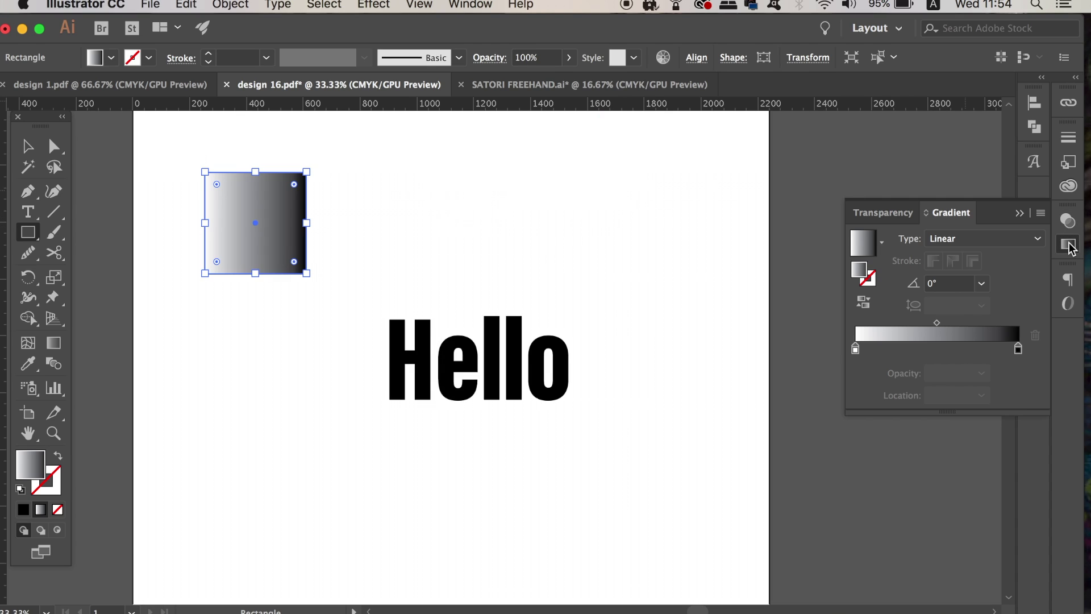
click(855, 350)
double_click(855, 350)
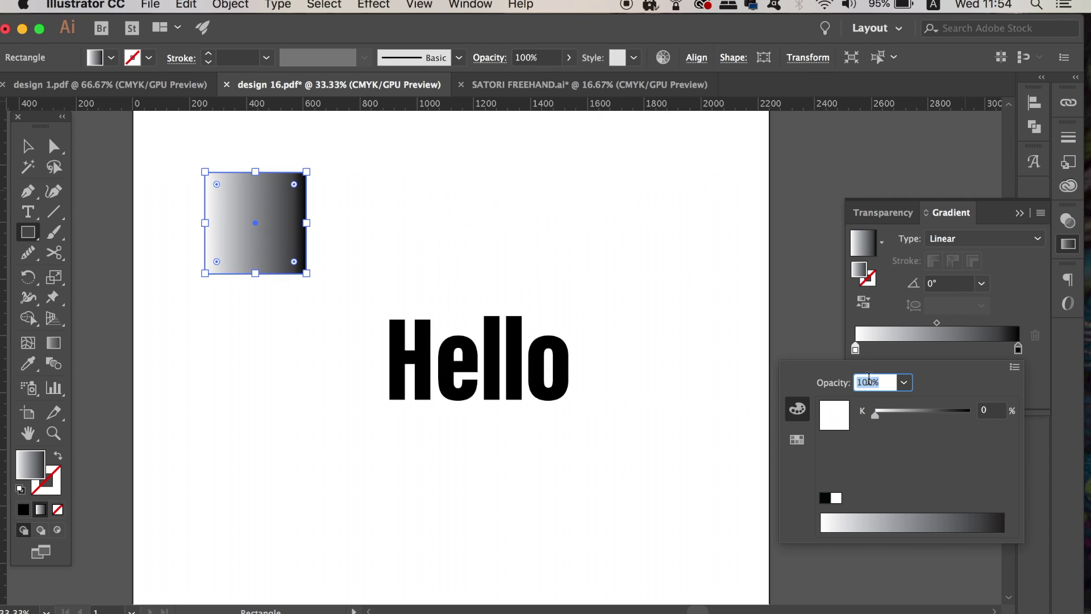
click(797, 439)
click(964, 413)
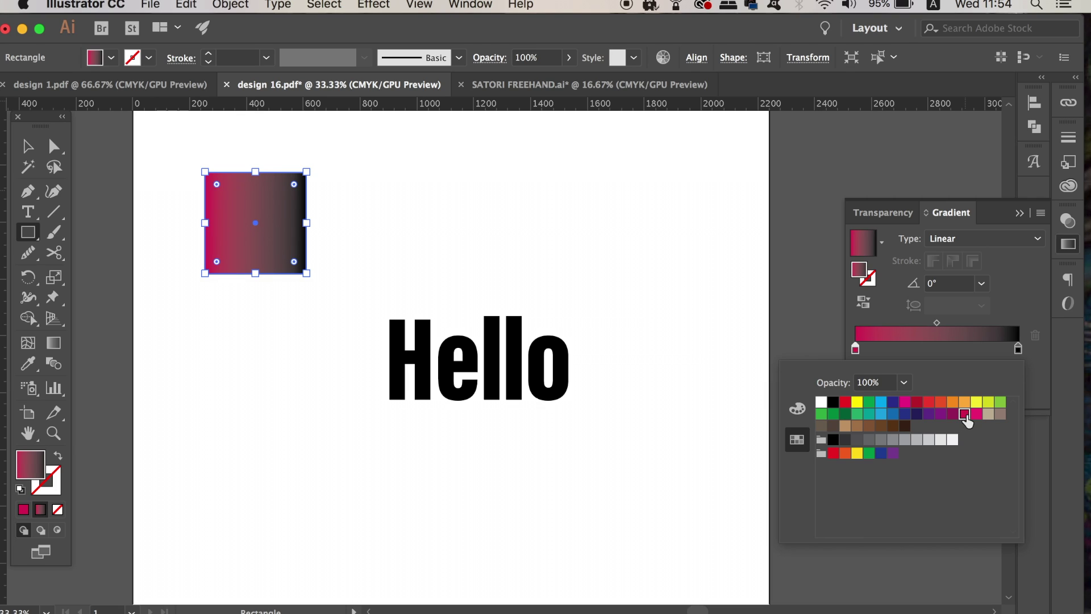
click(975, 414)
click(797, 408)
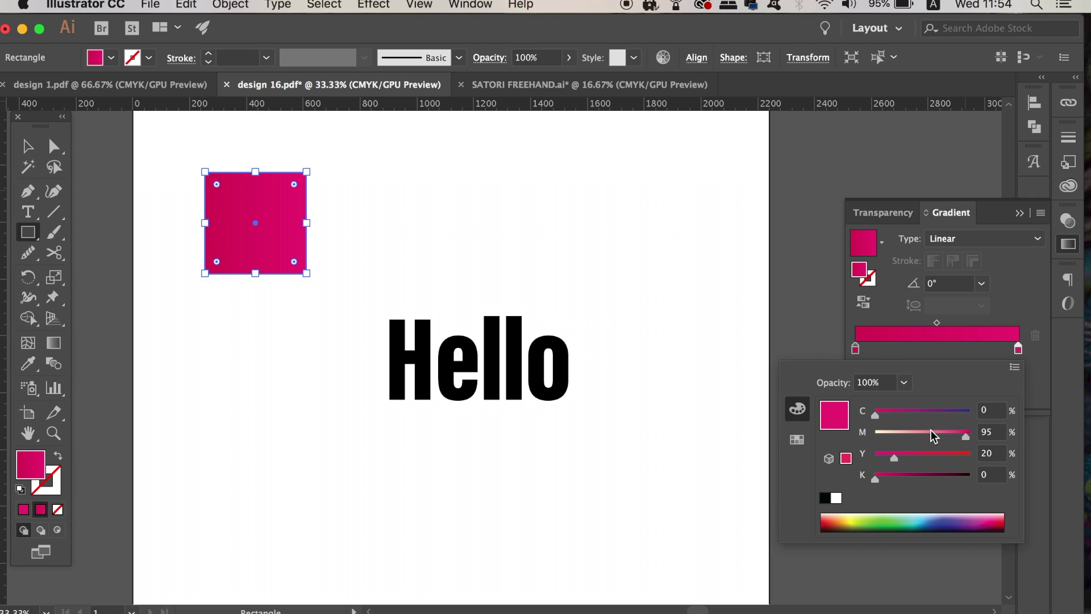
drag(941, 460, 857, 461)
Step: Close the gradient panels, cancel the stray Rectangle dialog and clear the selection
click(716, 267)
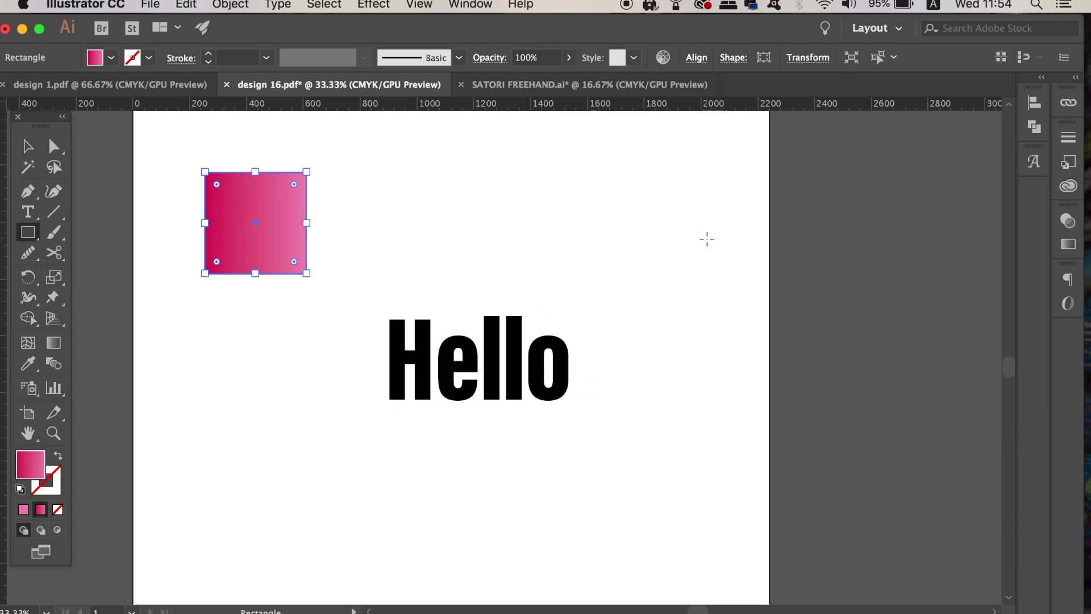
click(706, 236)
click(531, 356)
key(v)
click(307, 423)
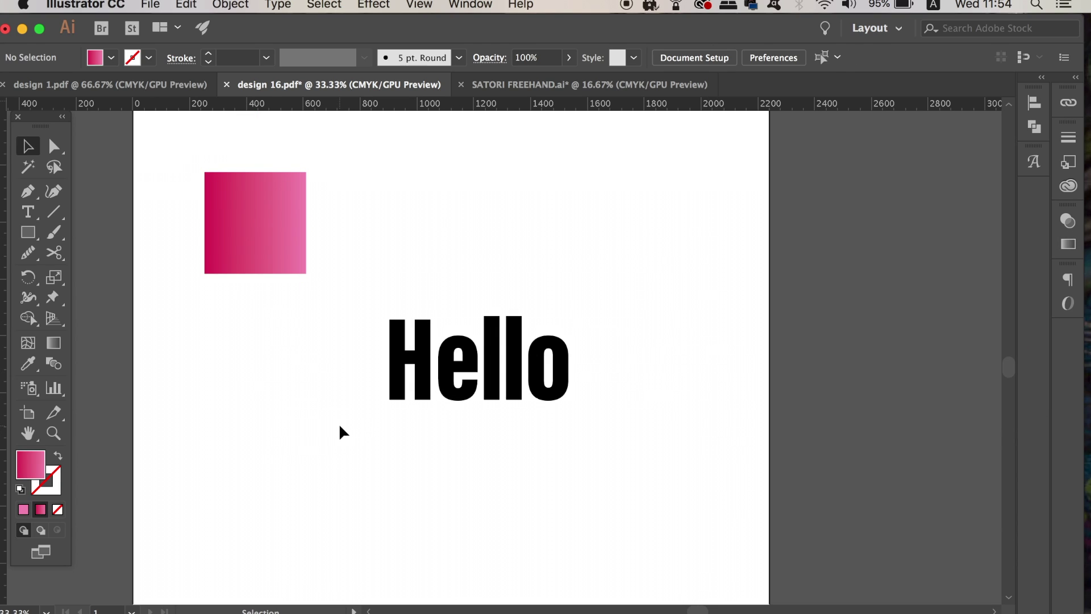
Step: Sample the square's magenta-to-pink gradient onto Hello with the Eyedropper, then reselect Hello
click(397, 357)
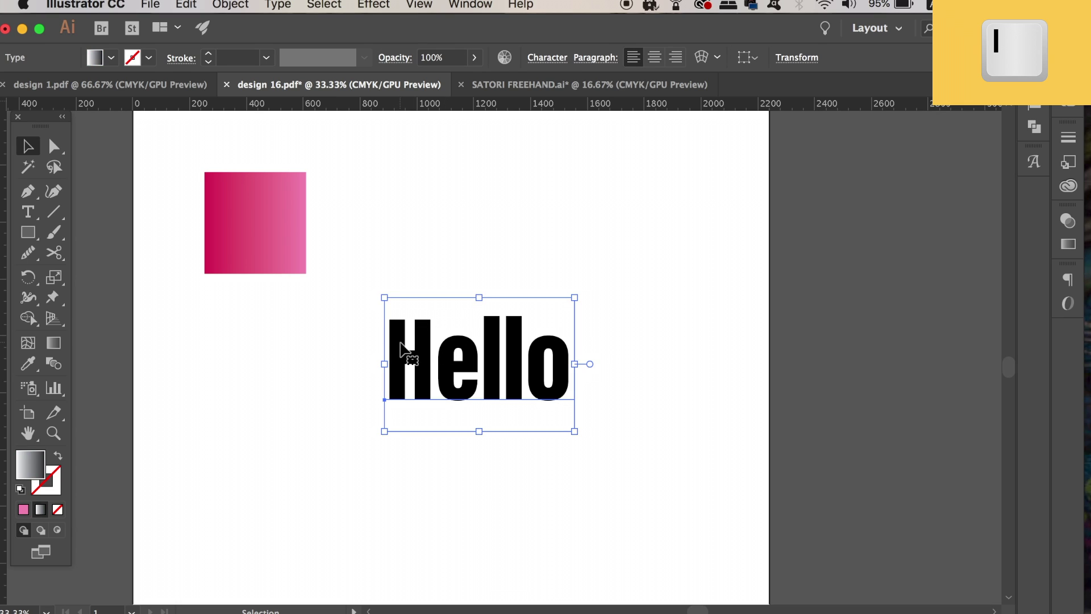
key(i)
click(290, 222)
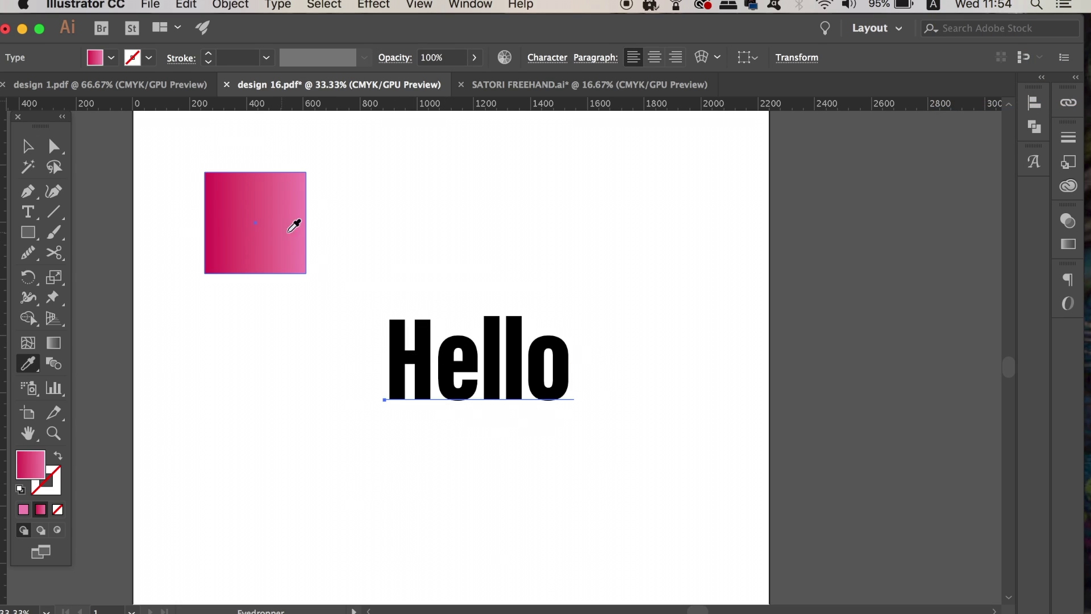
key(v)
click(305, 391)
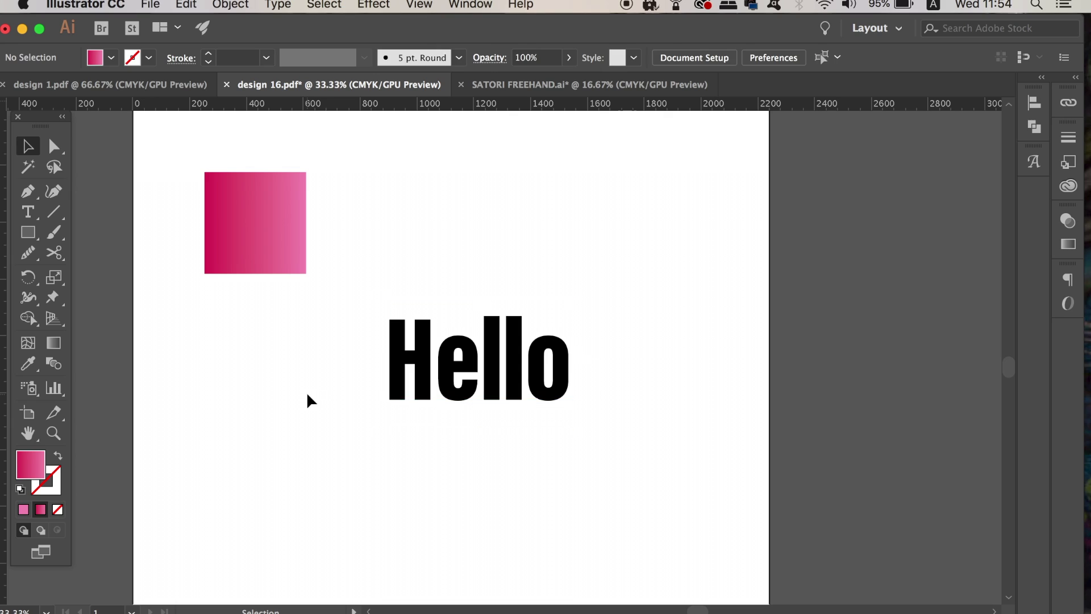
click(484, 353)
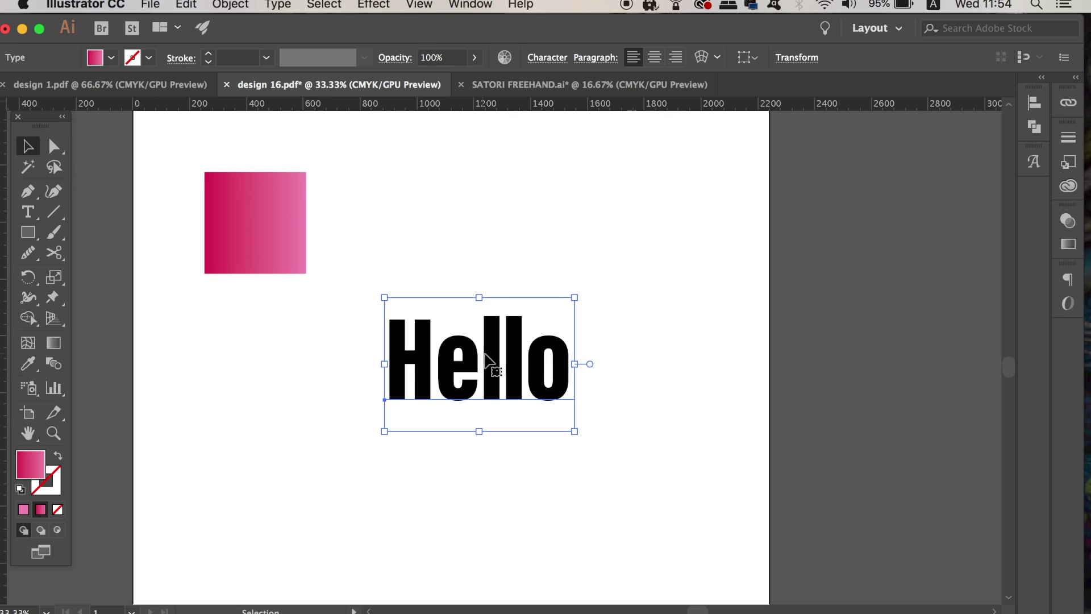
click(1034, 127)
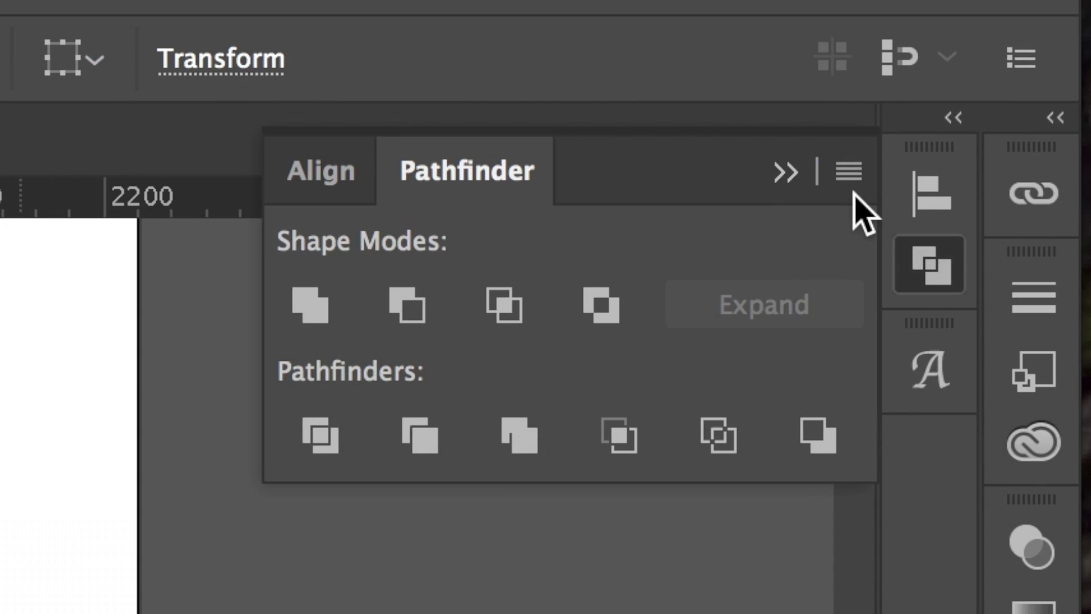
Step: Make Hello a compound shape from the Pathfinder menu and apply the magenta-to-pink gradient
click(852, 183)
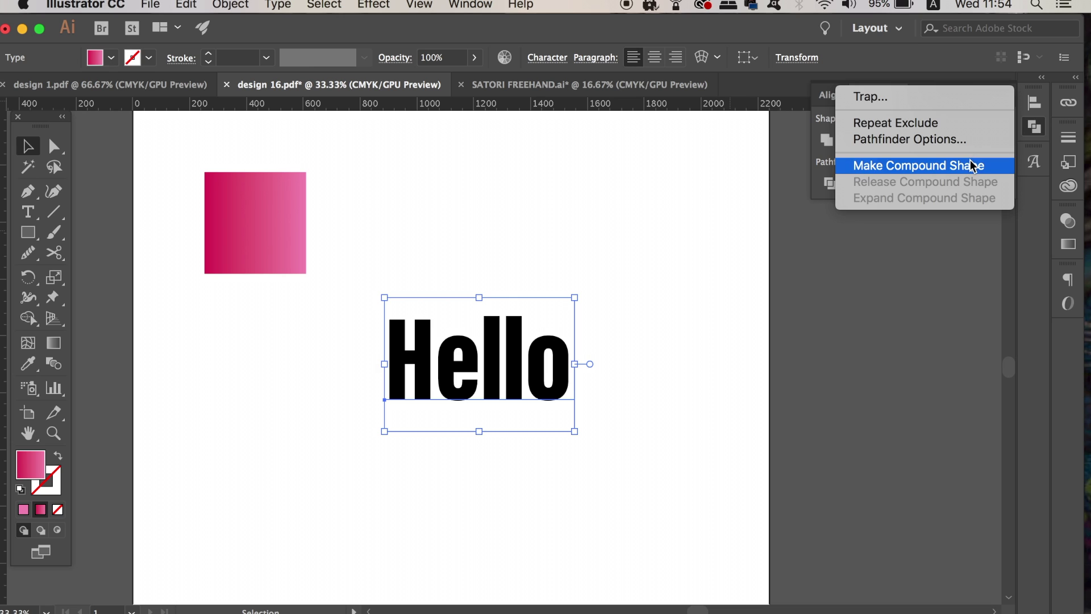
click(738, 380)
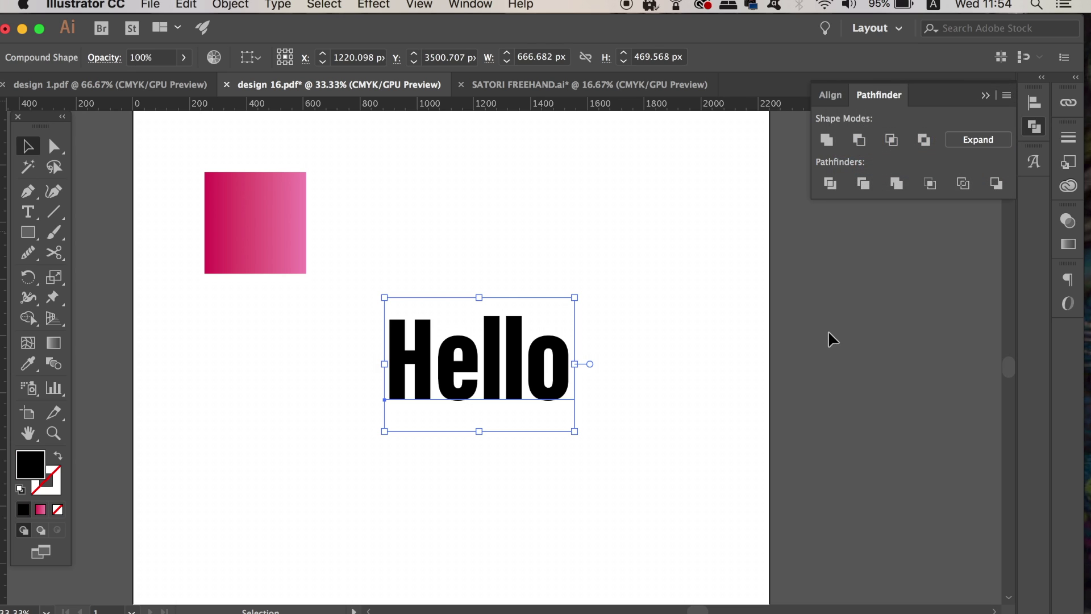
click(42, 509)
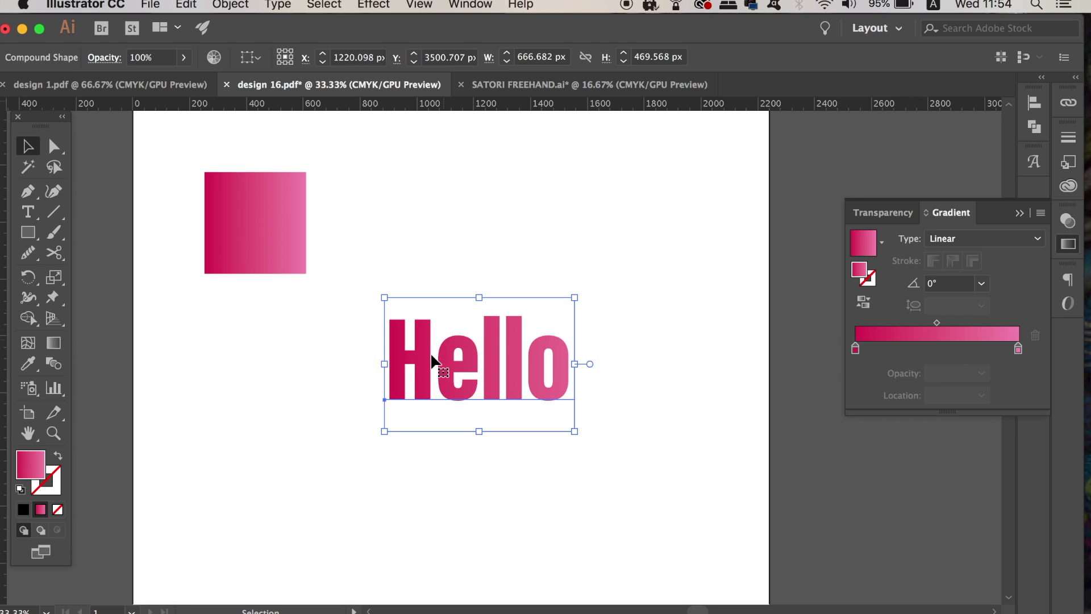
Step: Re-apply the square's pink gradient to Hello with the Eyedropper and move it about 115 px lower
key(super+z)
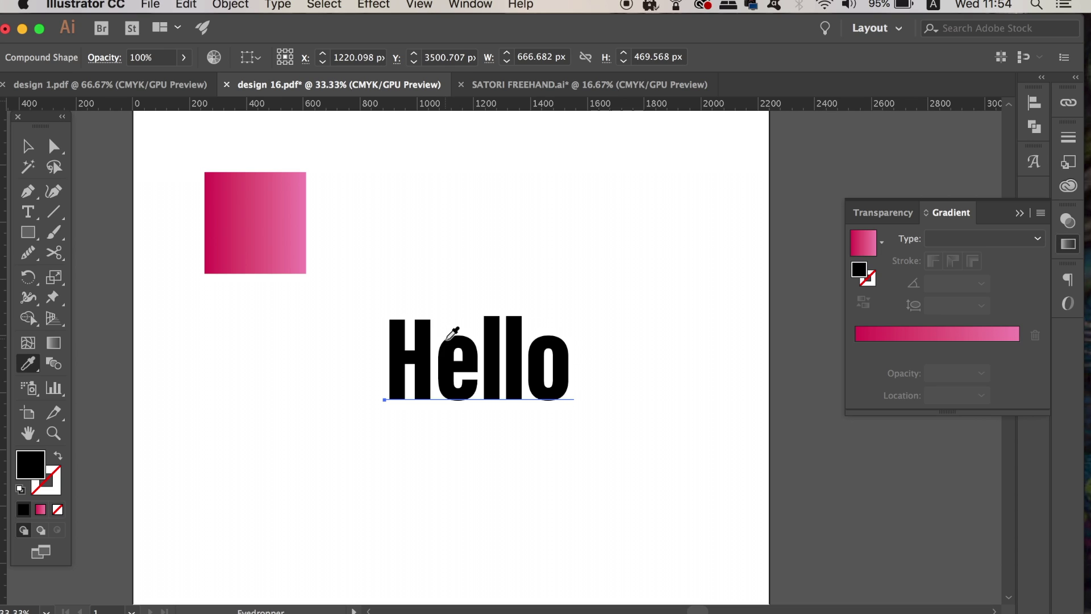
key(i)
click(245, 192)
key(v)
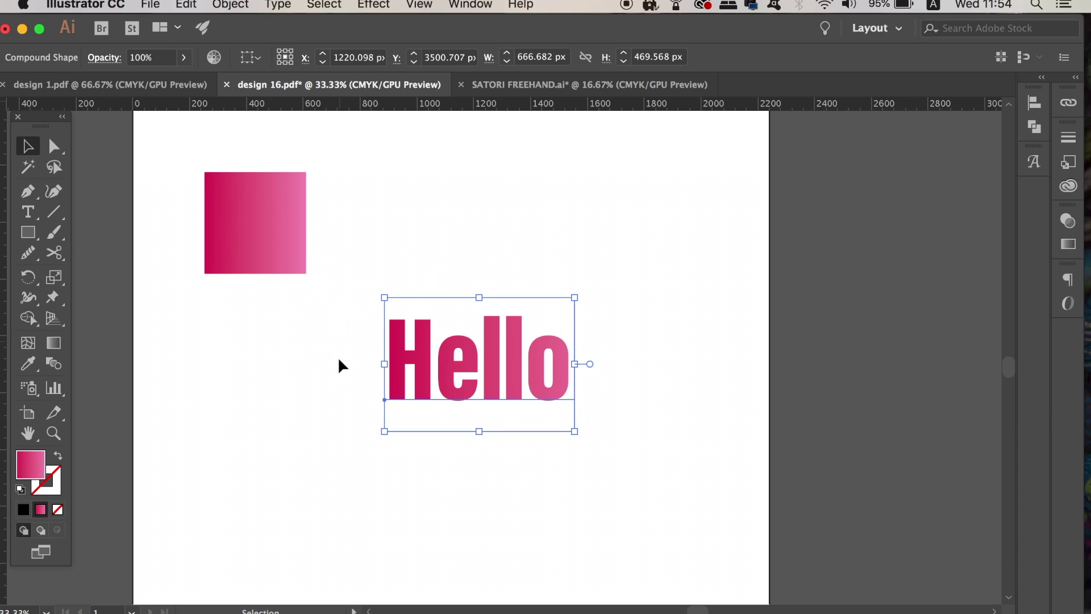
click(341, 365)
drag(482, 375, 483, 440)
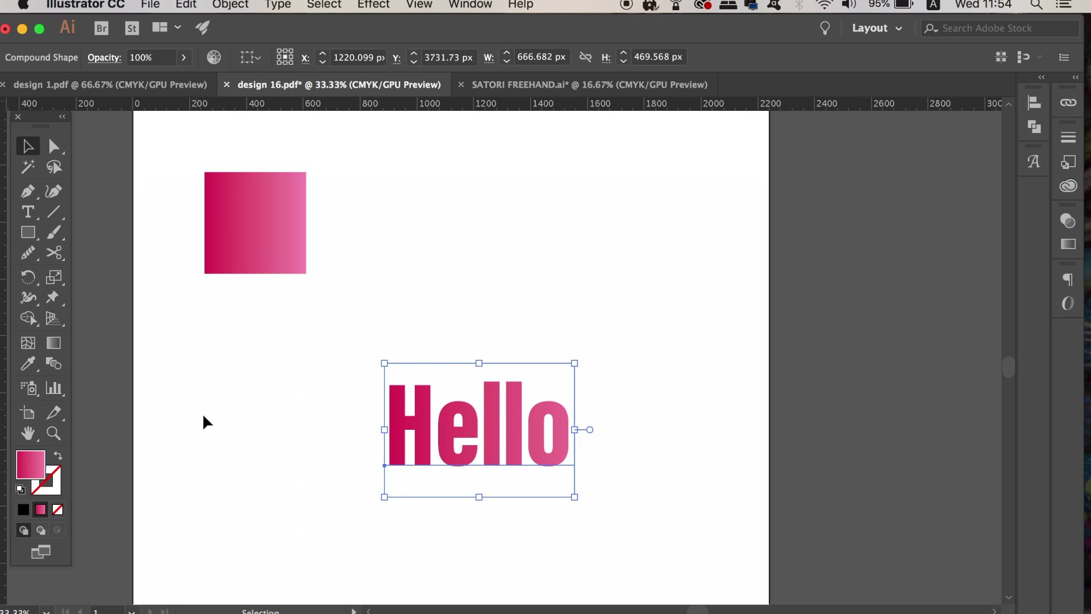
Step: Retype the word to read Satoriv
key(t)
click(544, 431)
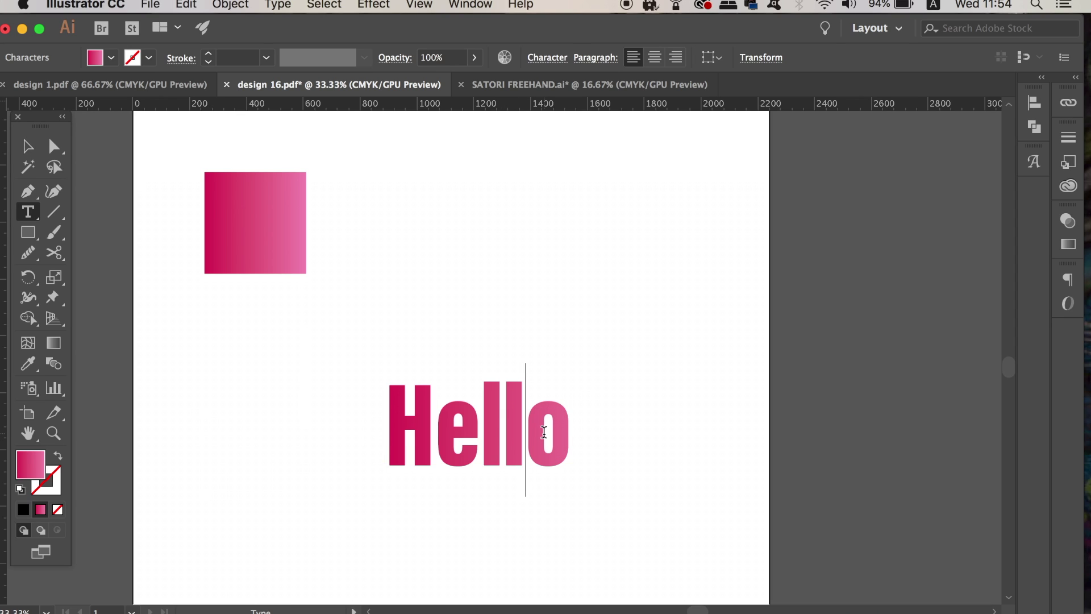
key(BackSpace)
key(BackSpace)
key(BackSpace)
key(BackSpace)
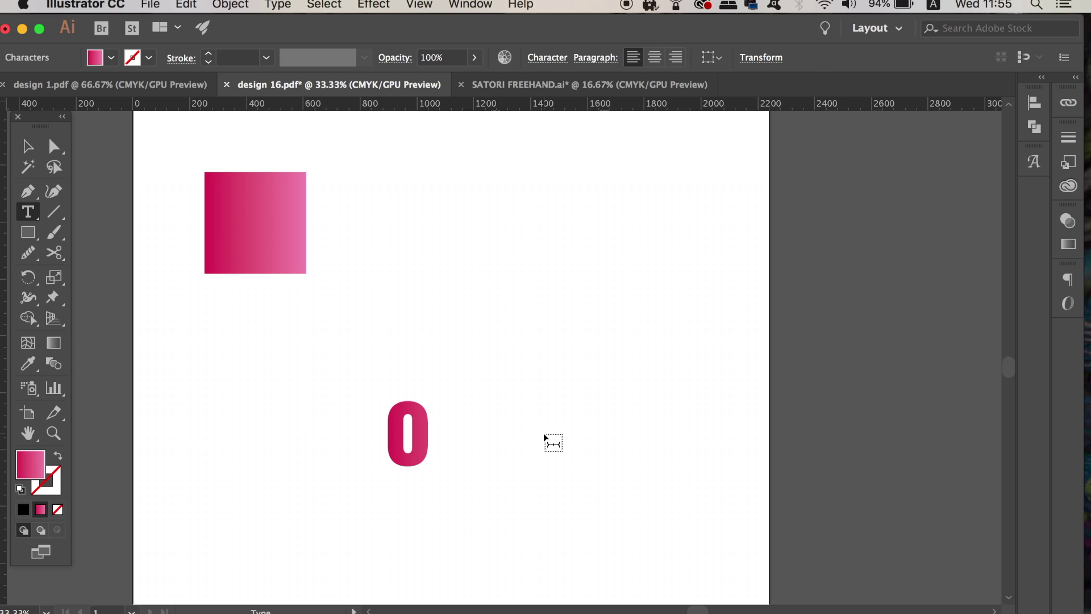
key(Right)
key(BackSpace)
text(Sa)
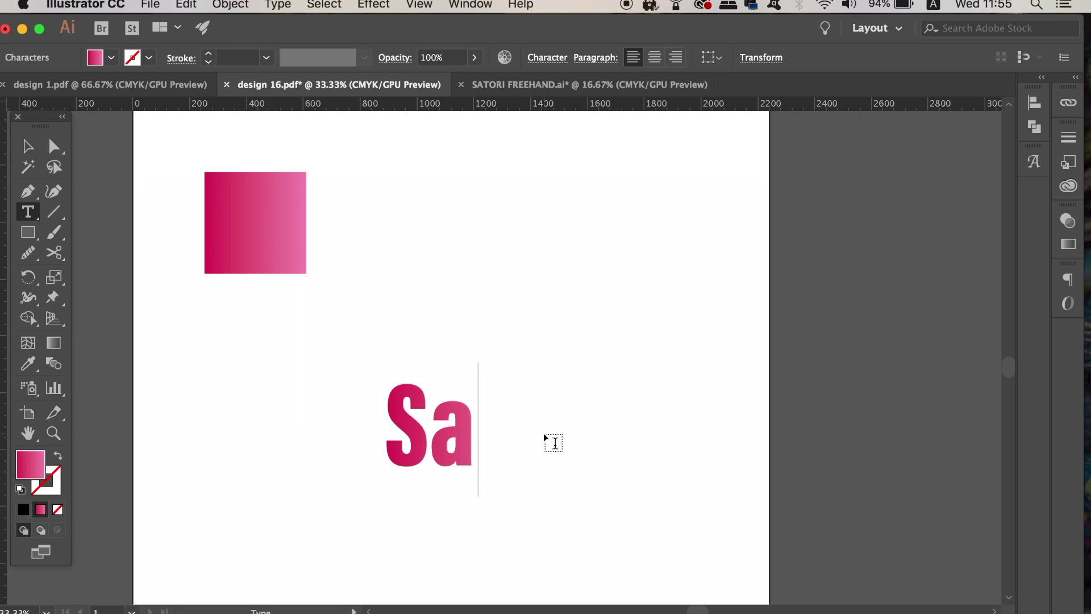
text(toriv)
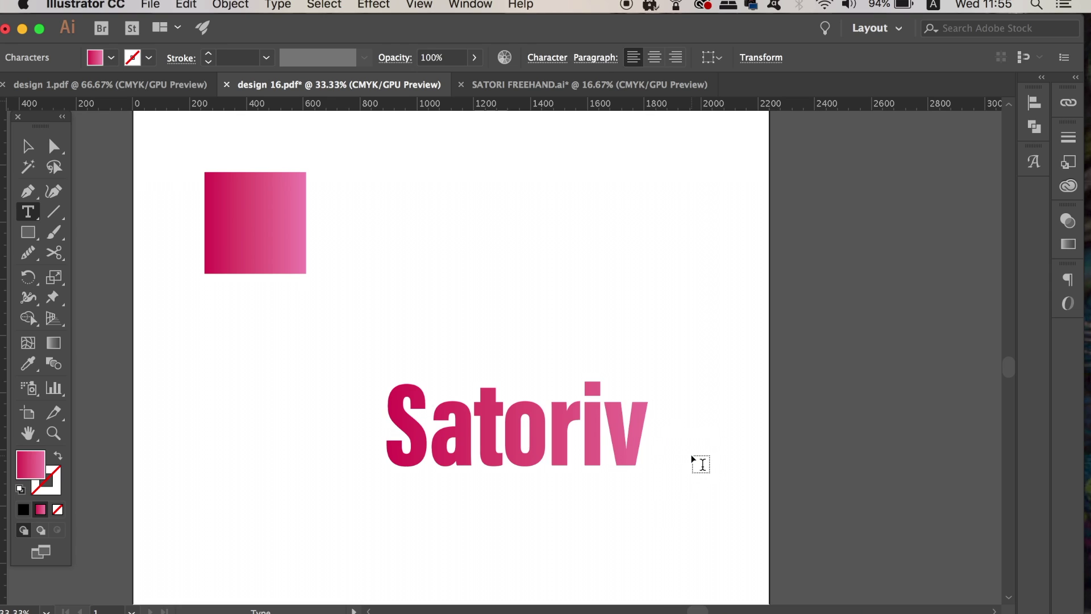
key(Escape)
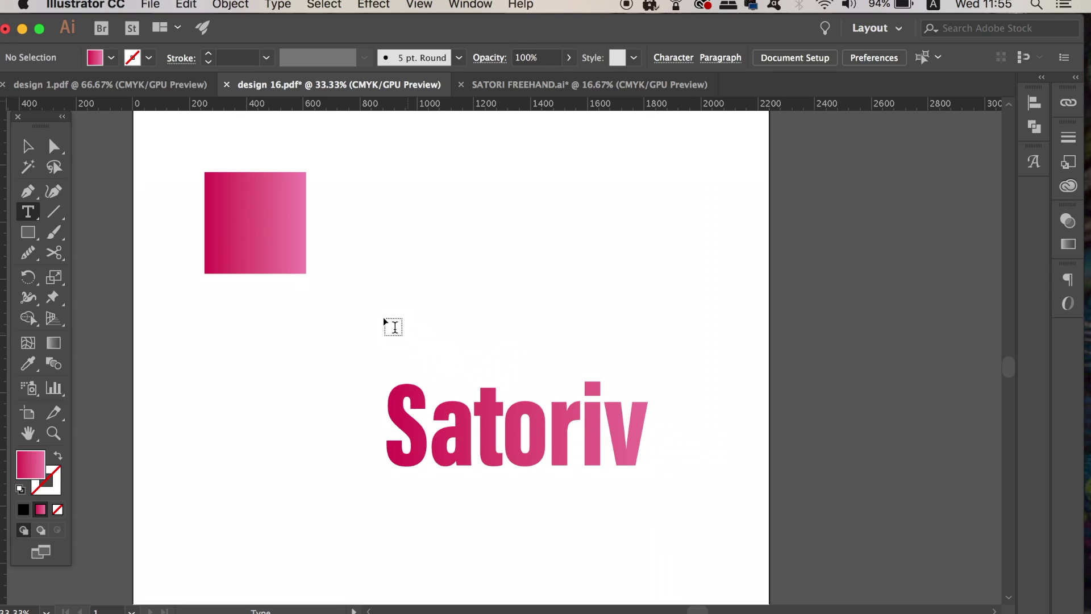
Step: Drag the Gradient tool diagonally across Satoriv so it runs light pink to deep pink at lower right
key(v)
click(1076, 243)
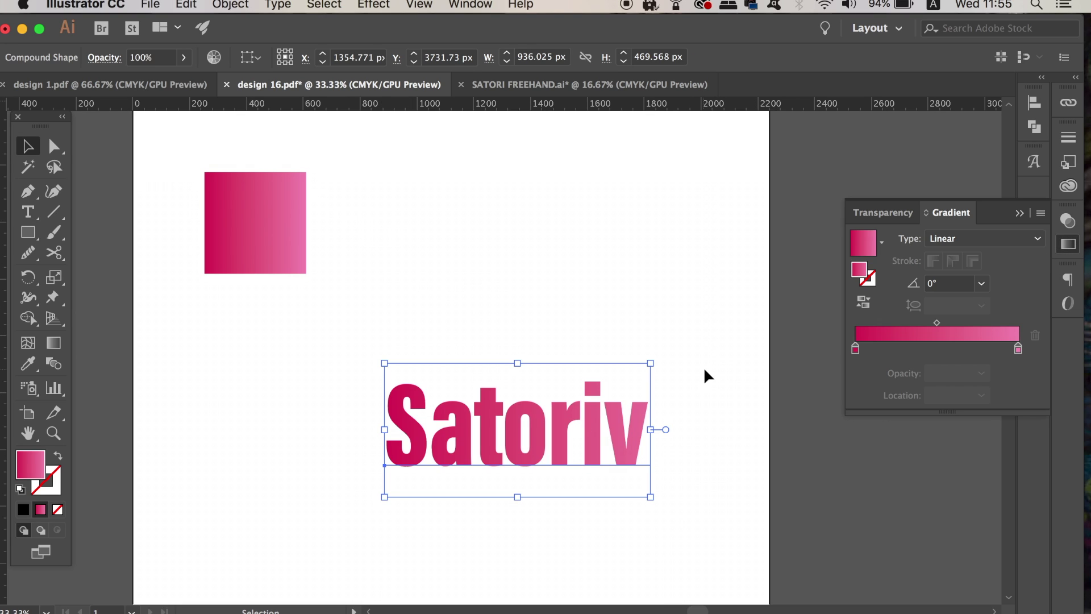
click(1068, 244)
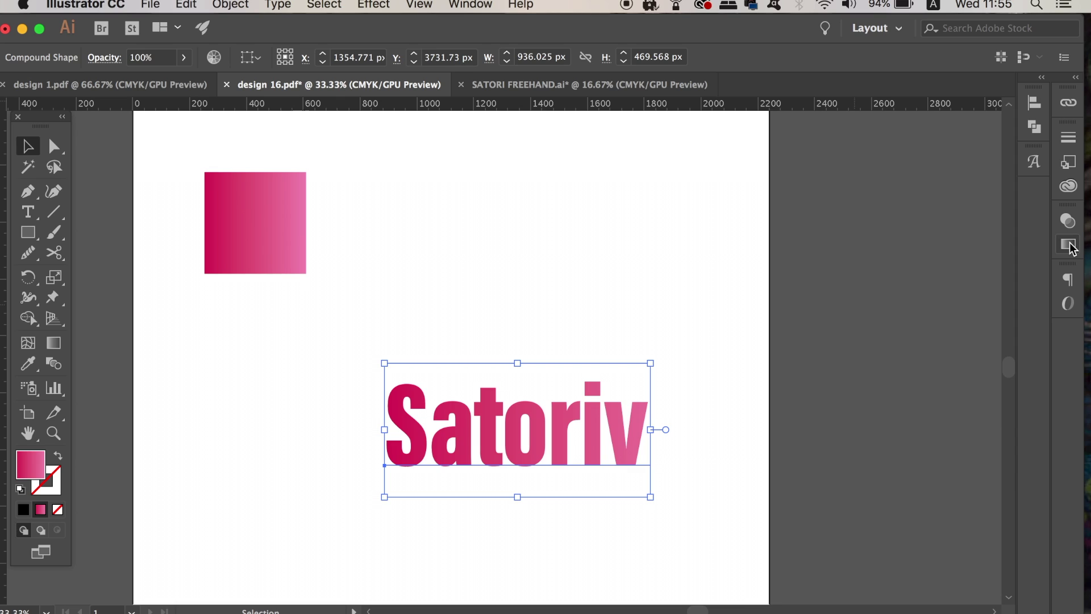
key(g)
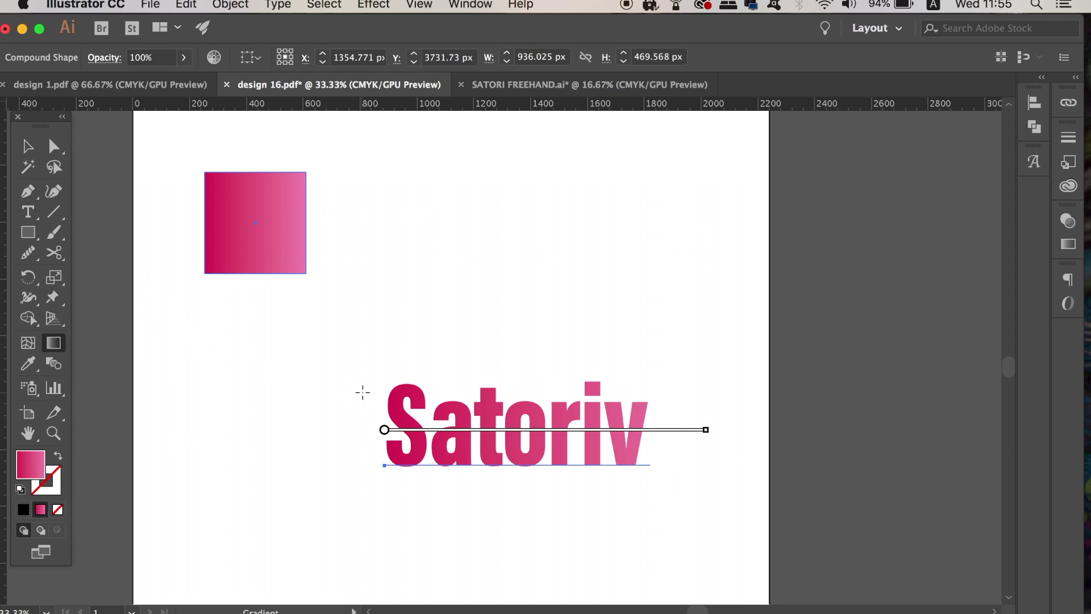
mouse_move(385, 472)
mouse_down()
mouse_move(621, 378)
mouse_move(670, 381)
mouse_move(662, 393)
mouse_up()
drag(627, 491, 457, 363)
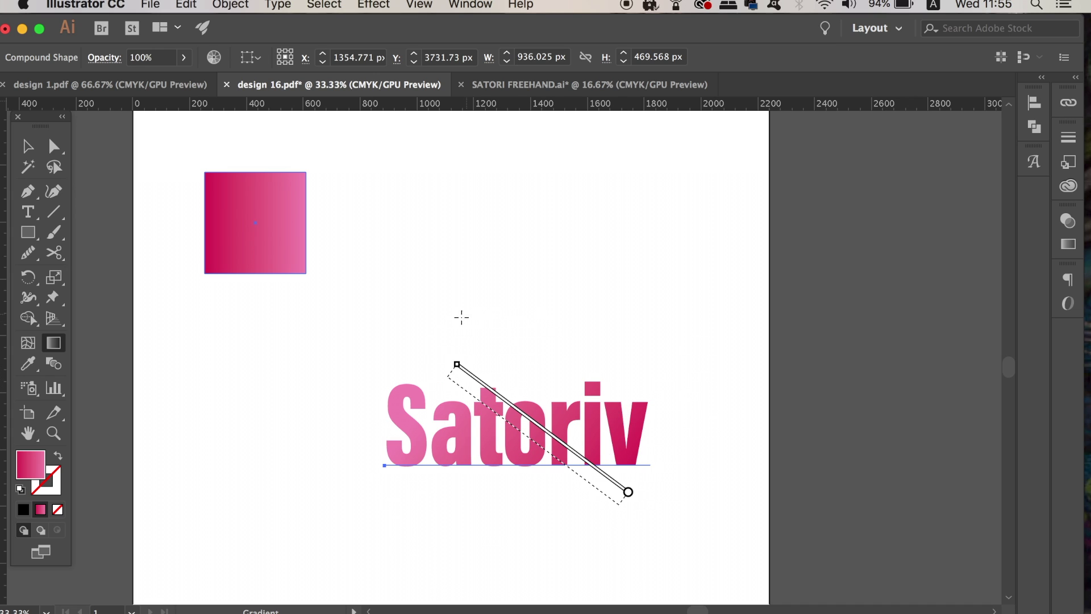
key(v)
click(730, 287)
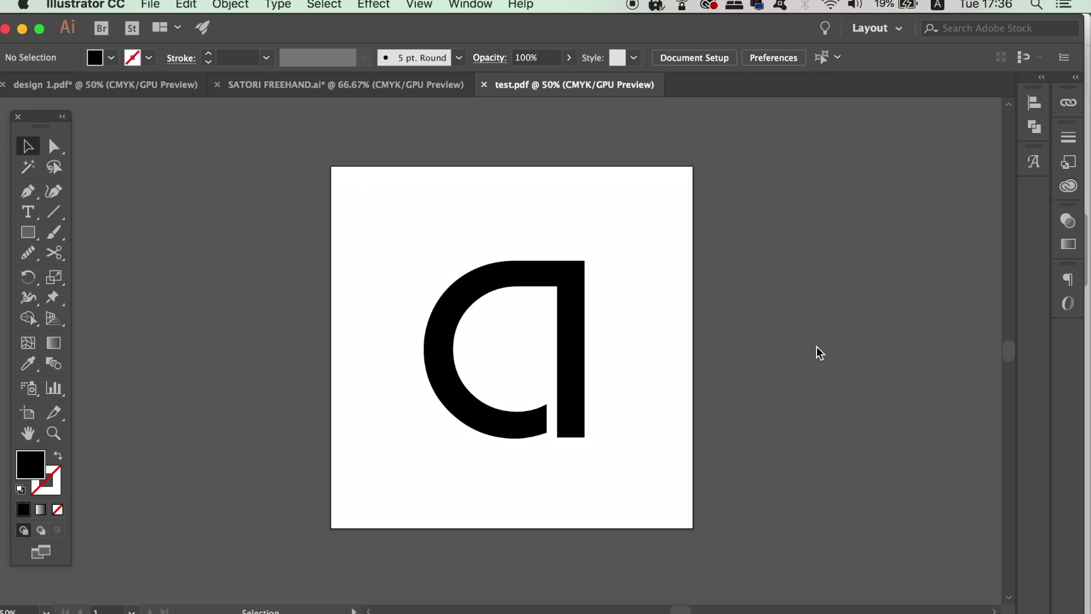
key(super+t)
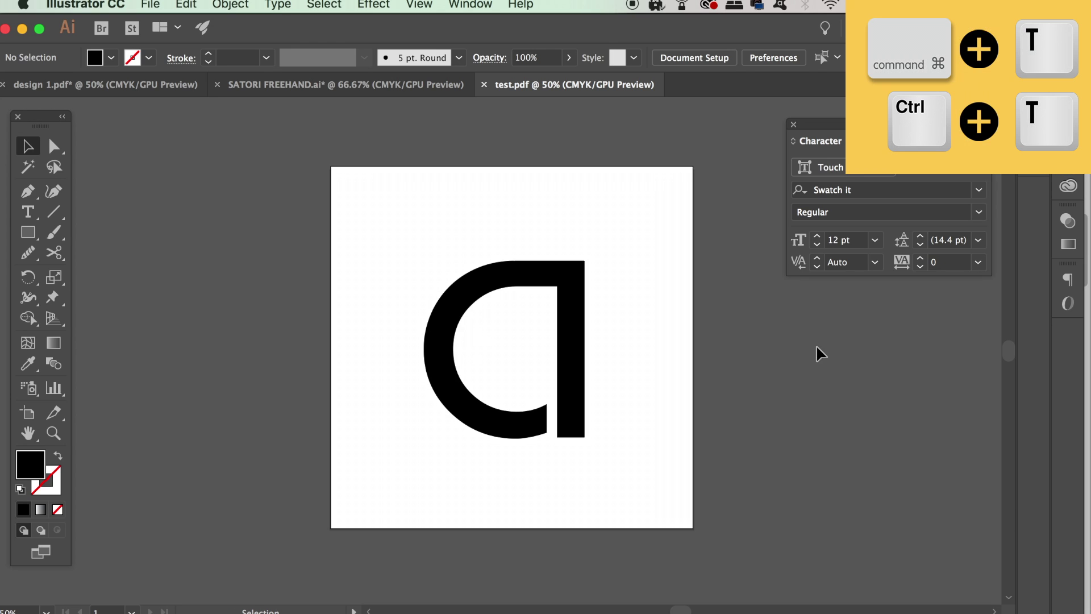
click(902, 189)
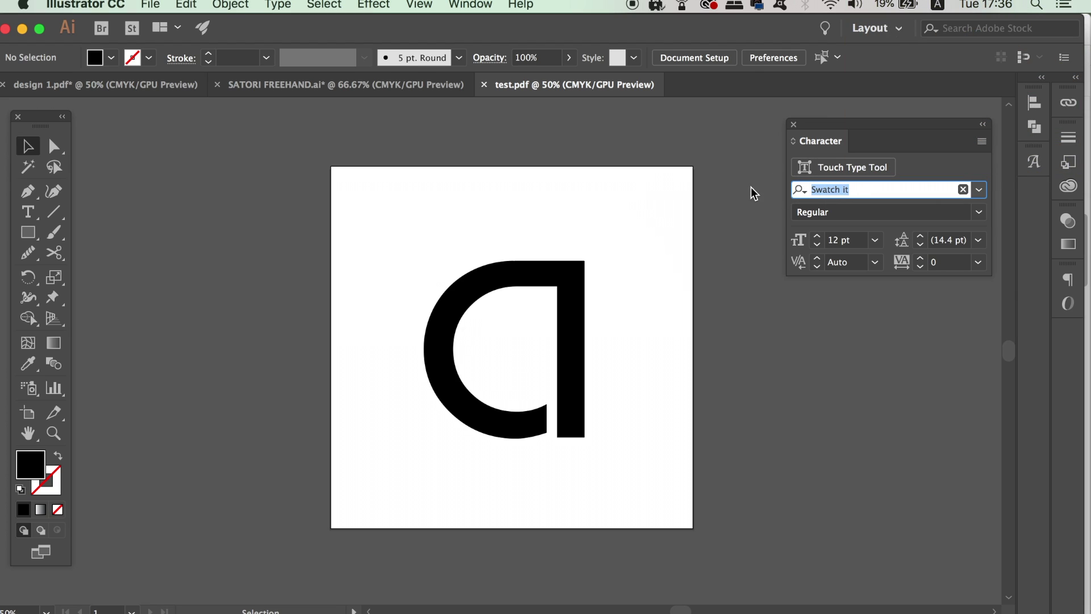
click(794, 124)
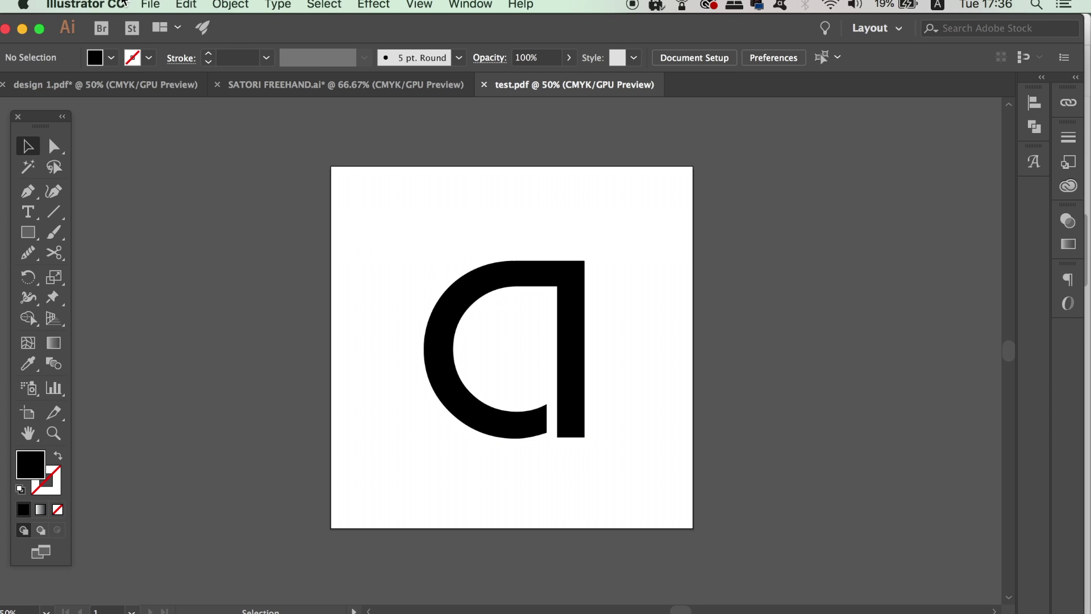
click(150, 4)
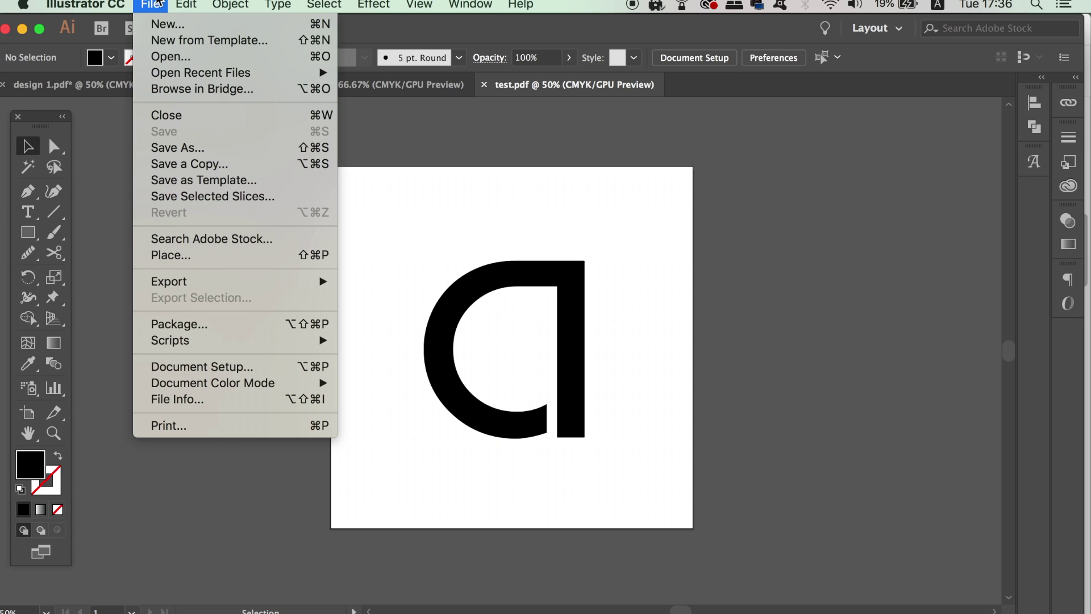
Step: Save over test.pdf as an Adobe PDF with Acrobat 8 (PDF 1.7) compatibility
click(221, 149)
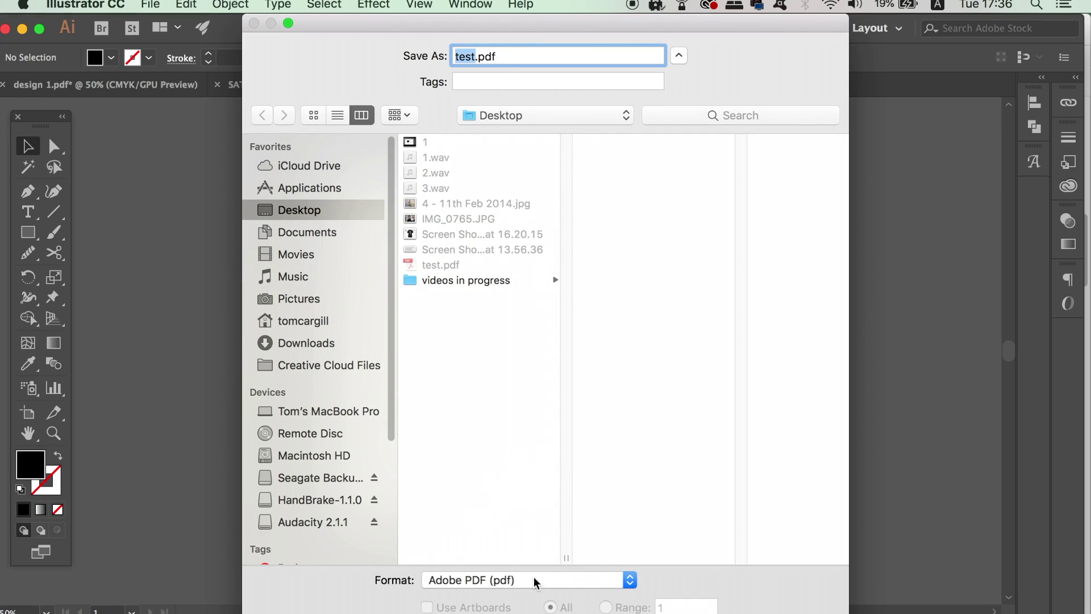
key(Return)
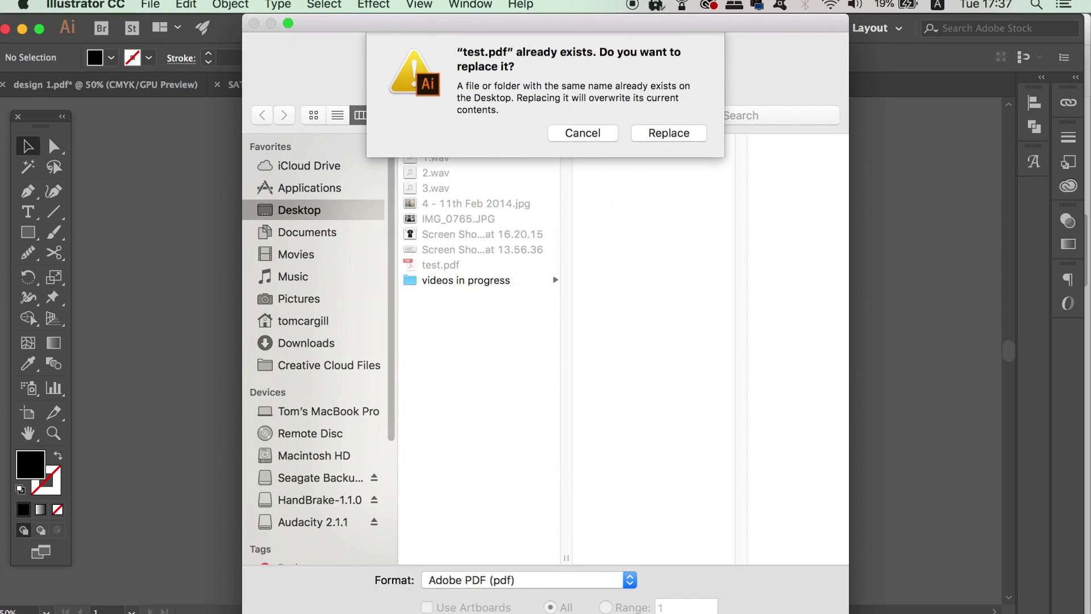
click(679, 134)
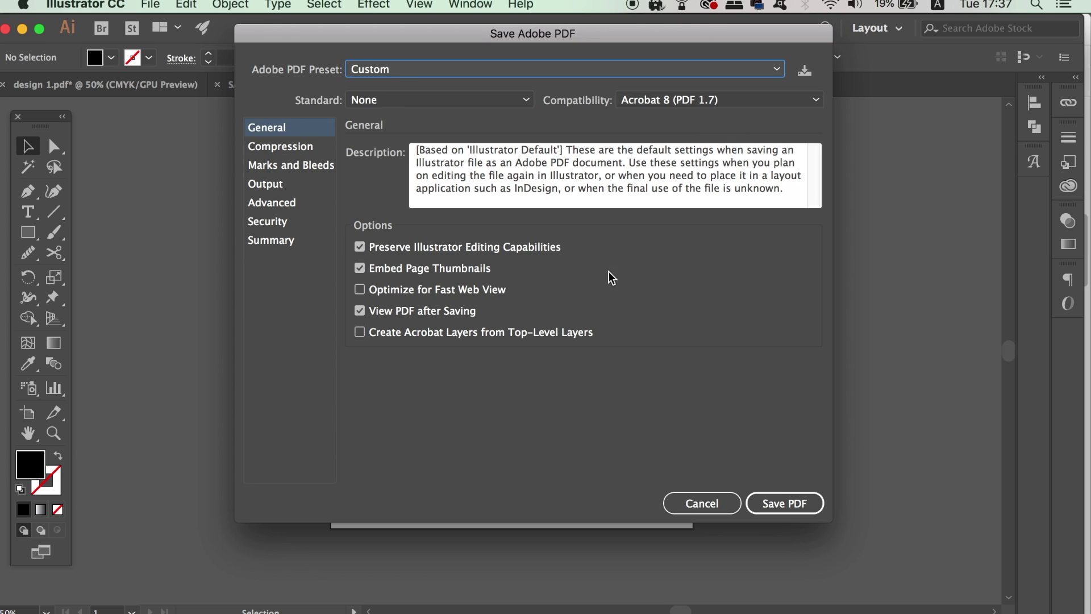
click(710, 100)
click(706, 192)
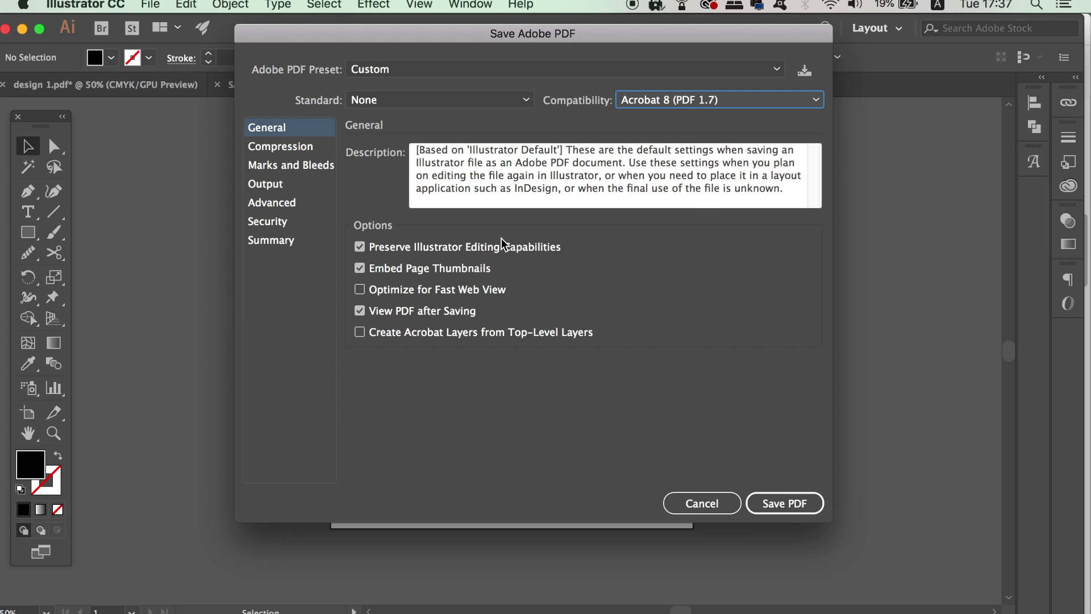
click(311, 147)
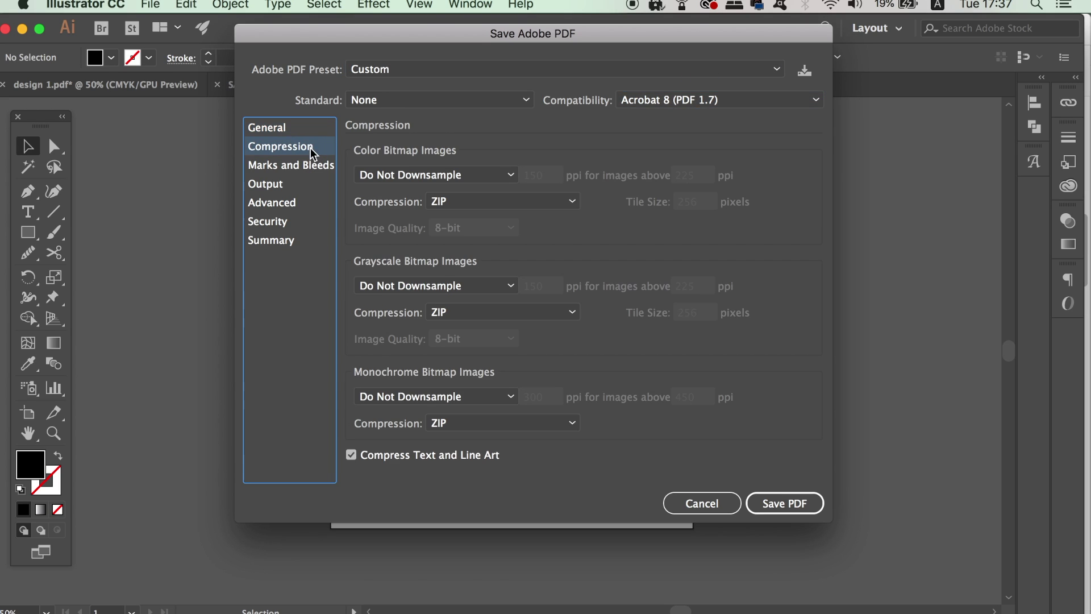
click(312, 169)
click(301, 241)
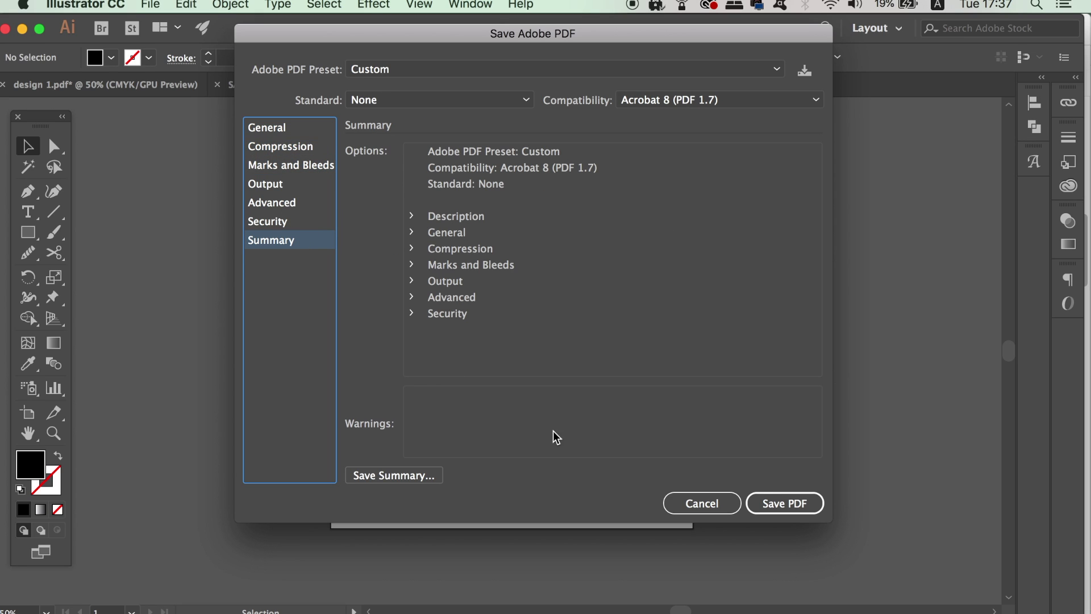
click(812, 510)
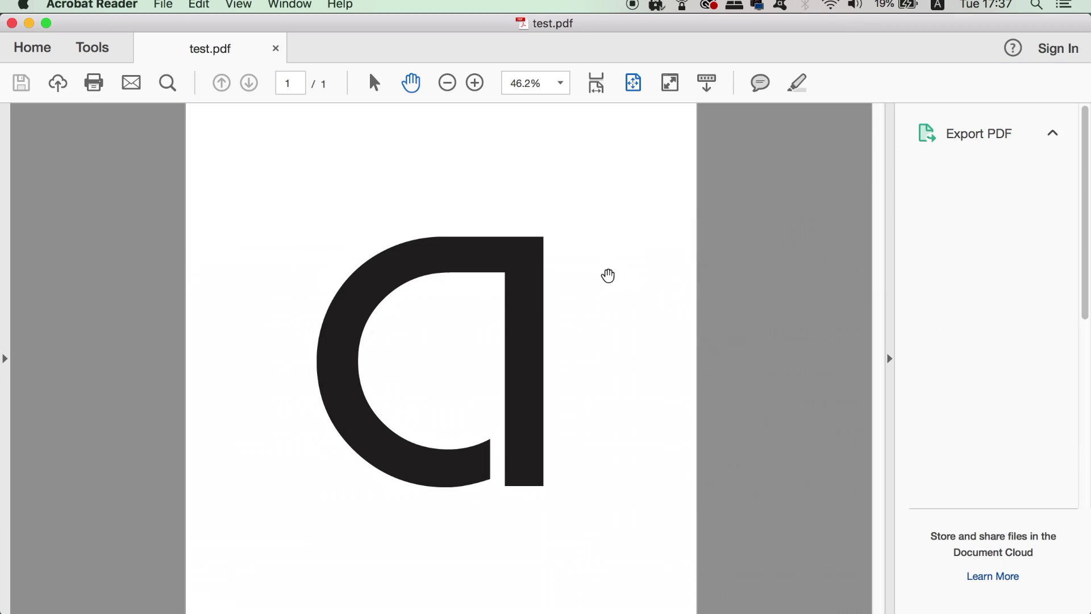
Step: Close the PDF viewer and dismiss the Swatchit font embedding warning in Illustrator
click(12, 23)
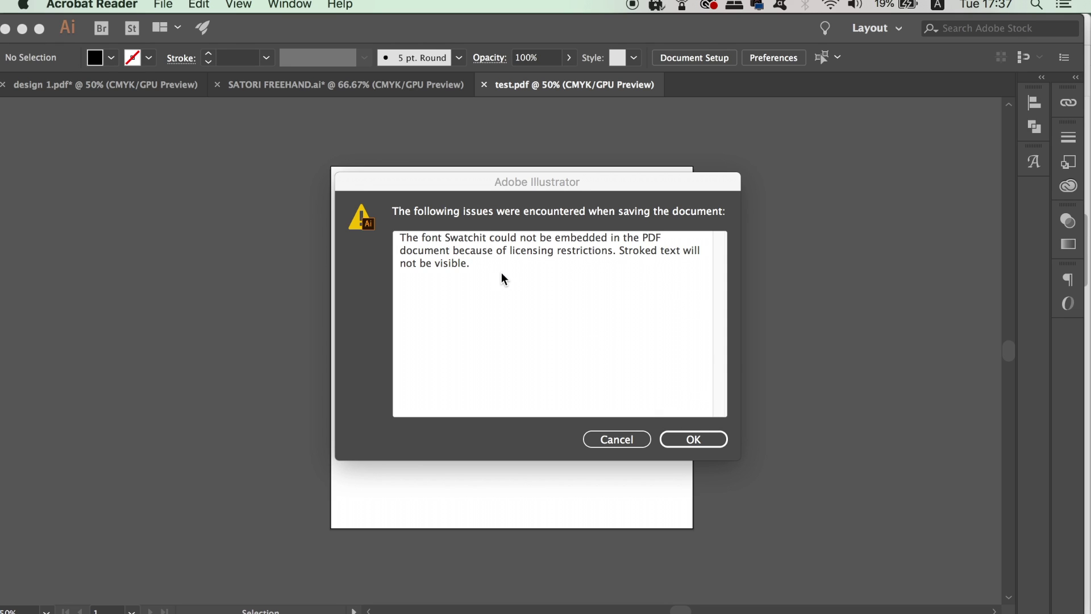
click(686, 440)
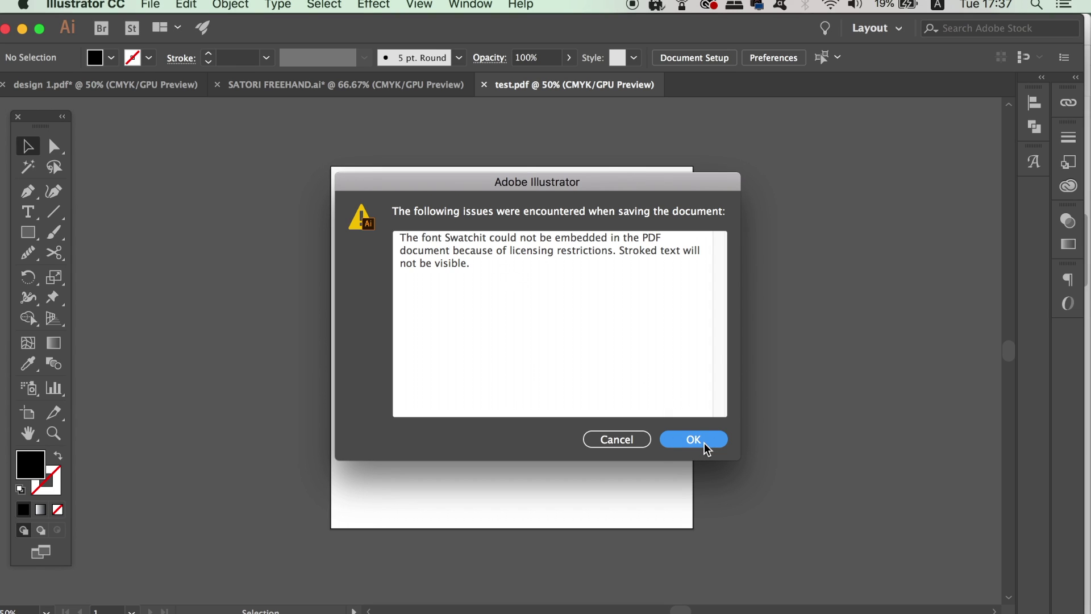
click(711, 440)
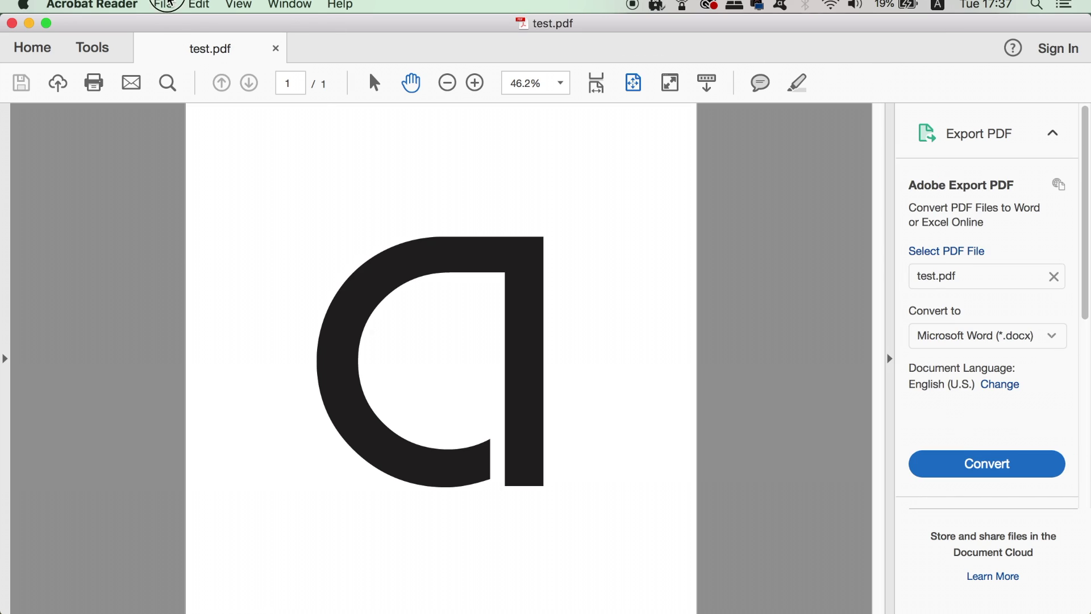
Step: Check test.pdf's document properties in Acrobat Reader, confirming Swatchit is listed under Fonts, then return to Illustrator
click(165, 4)
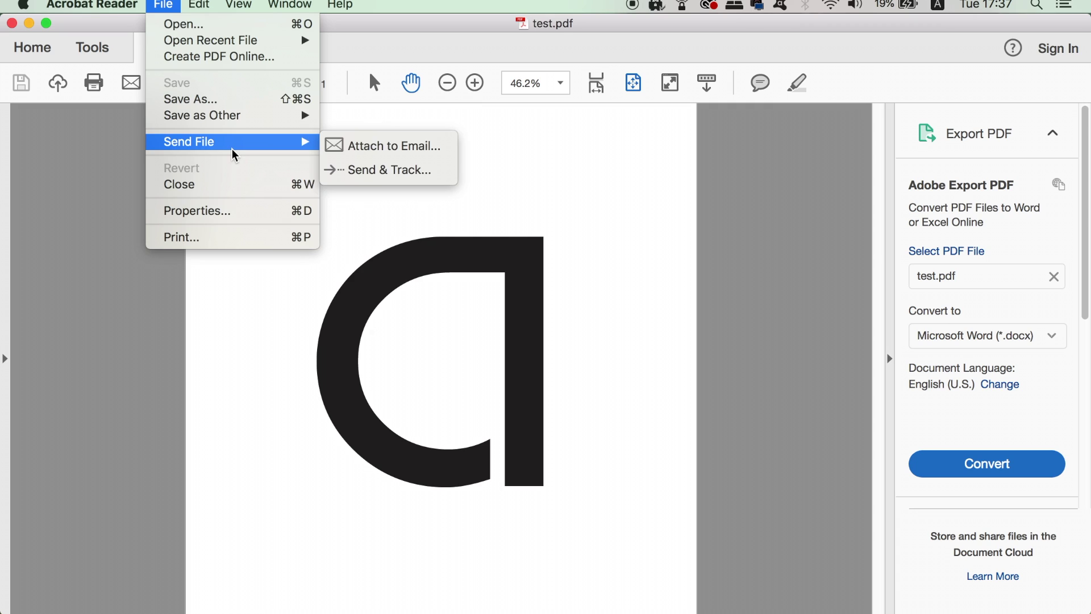
click(235, 211)
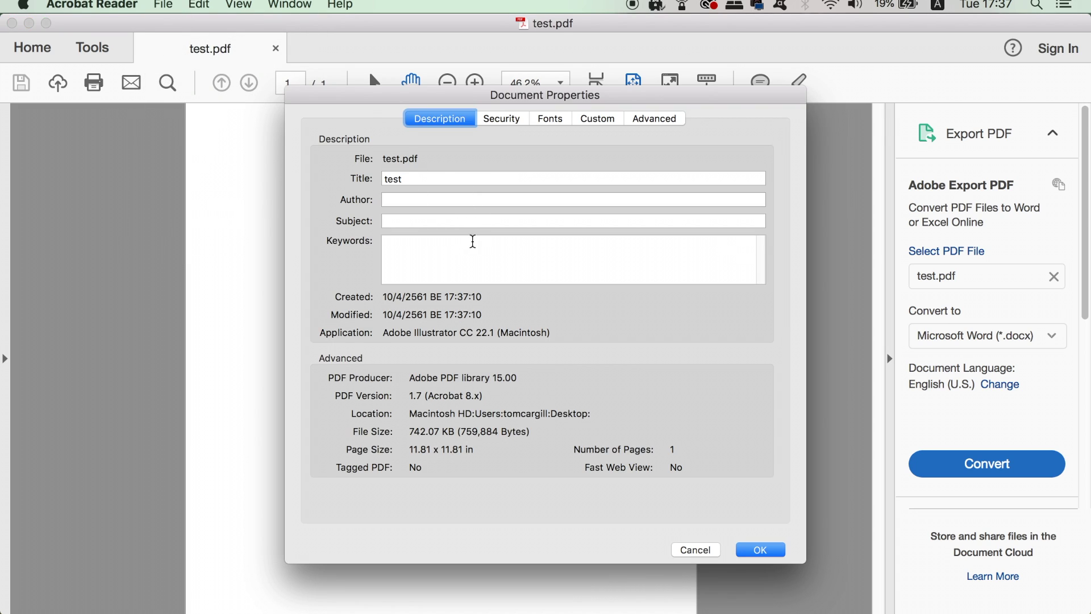
click(550, 118)
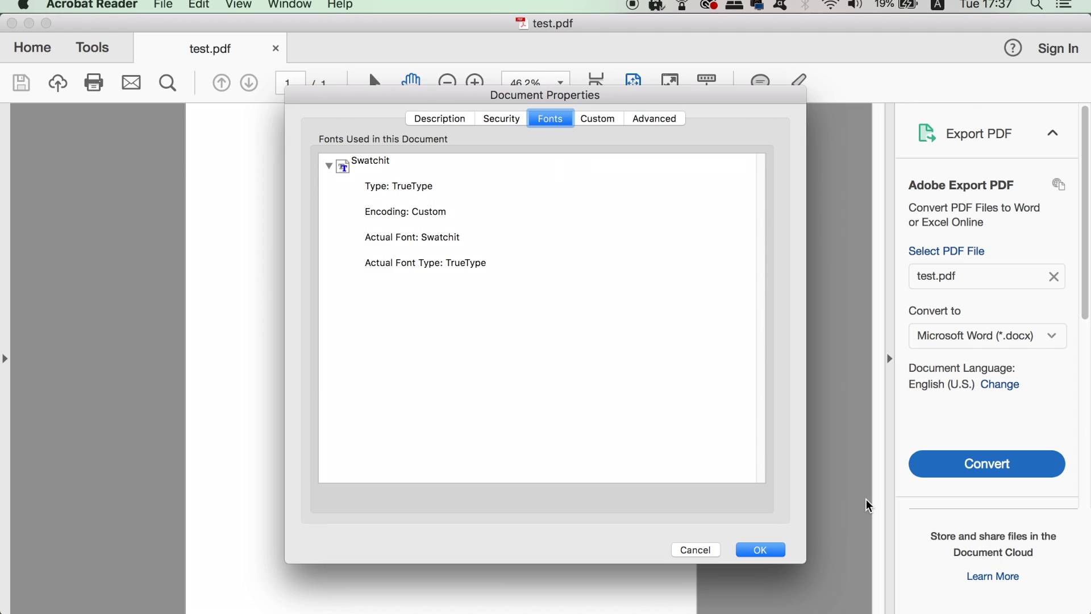
click(700, 553)
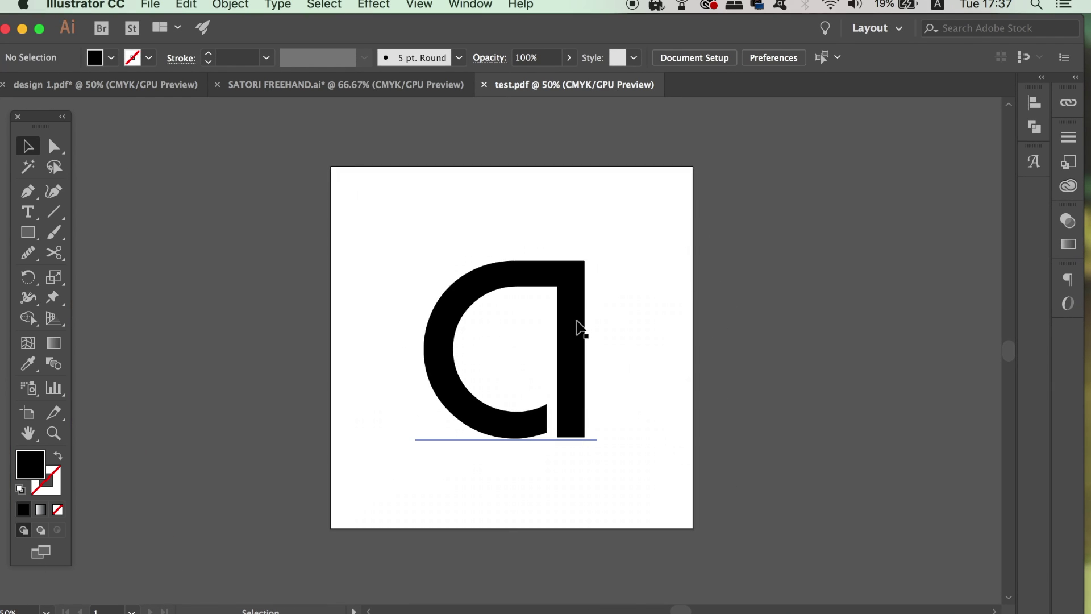
click(189, 5)
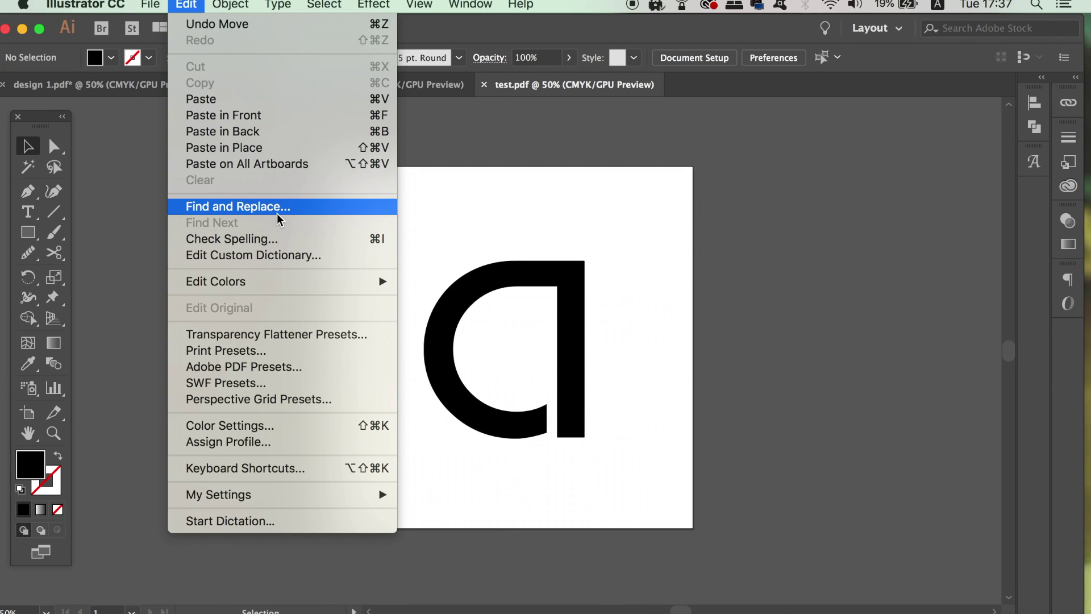
Step: Create a new flattener preset with Raster/Vector at 100 and all text converted to outlines
click(325, 335)
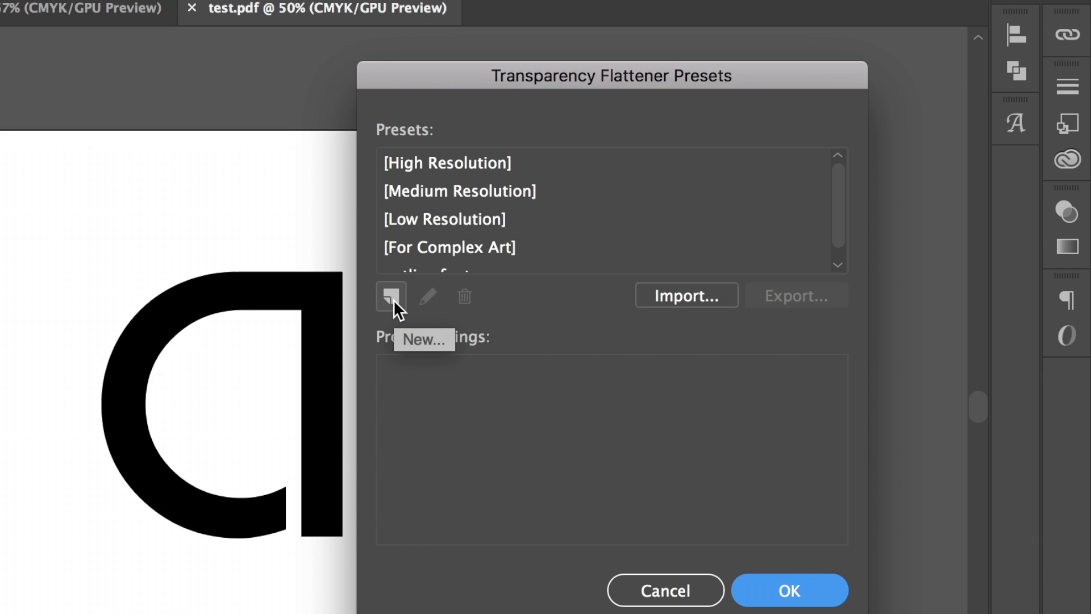
click(394, 299)
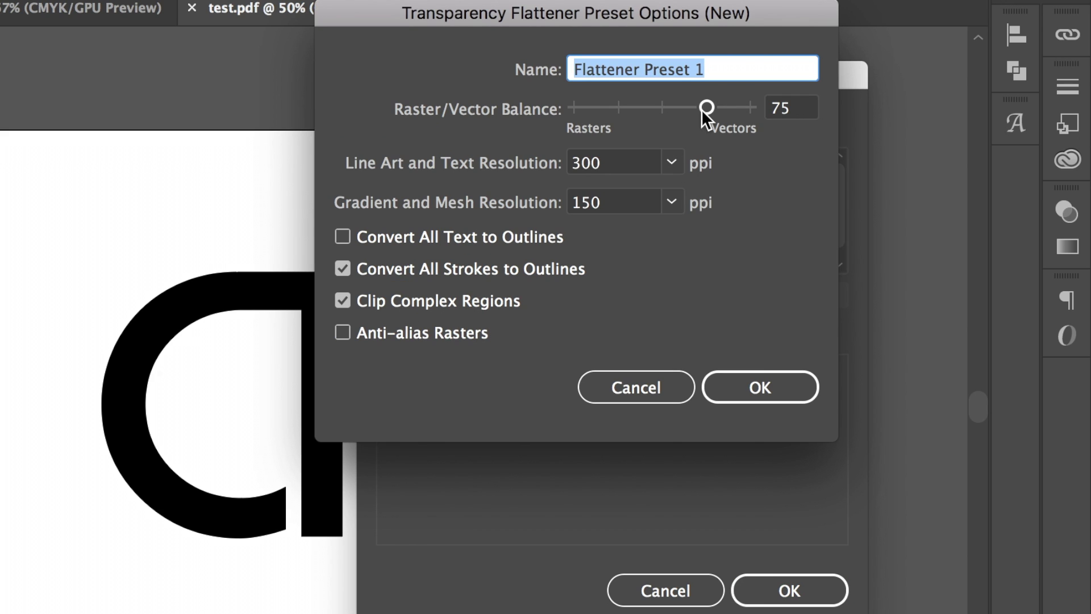
drag(701, 109, 896, 109)
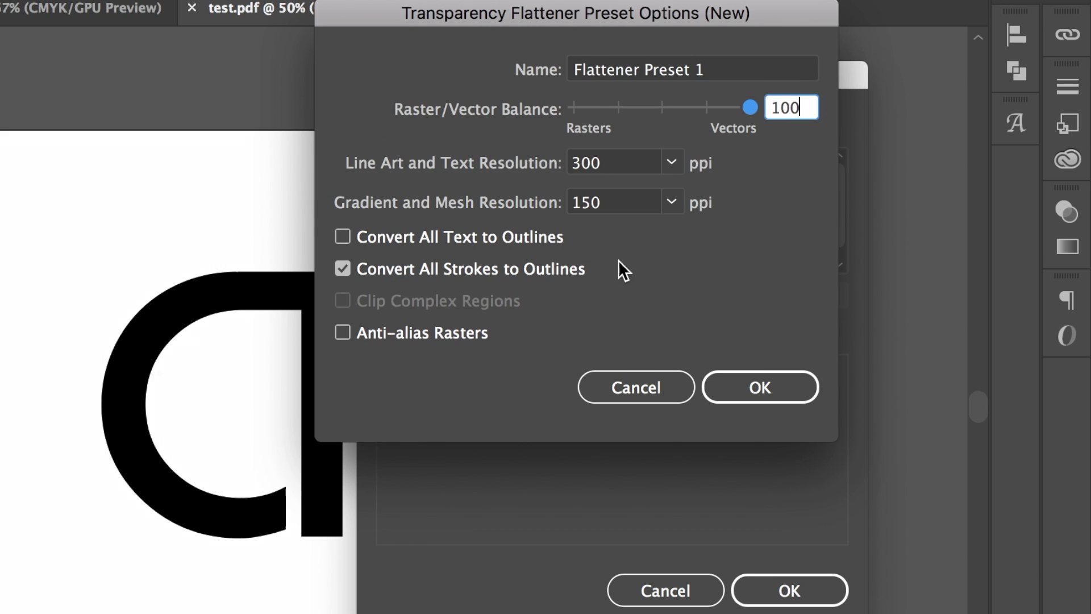
click(482, 237)
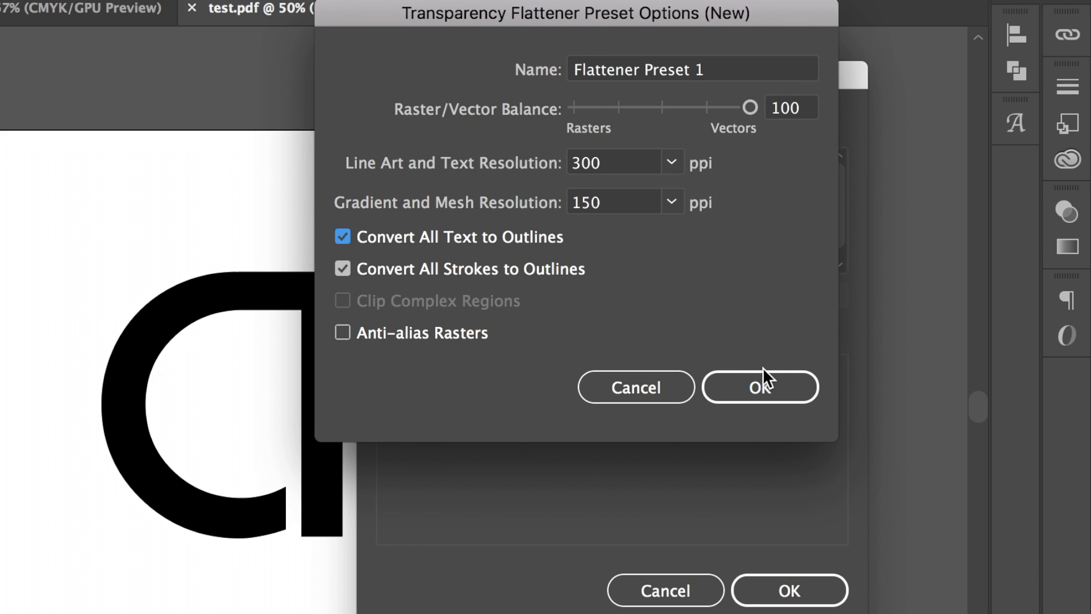
click(761, 387)
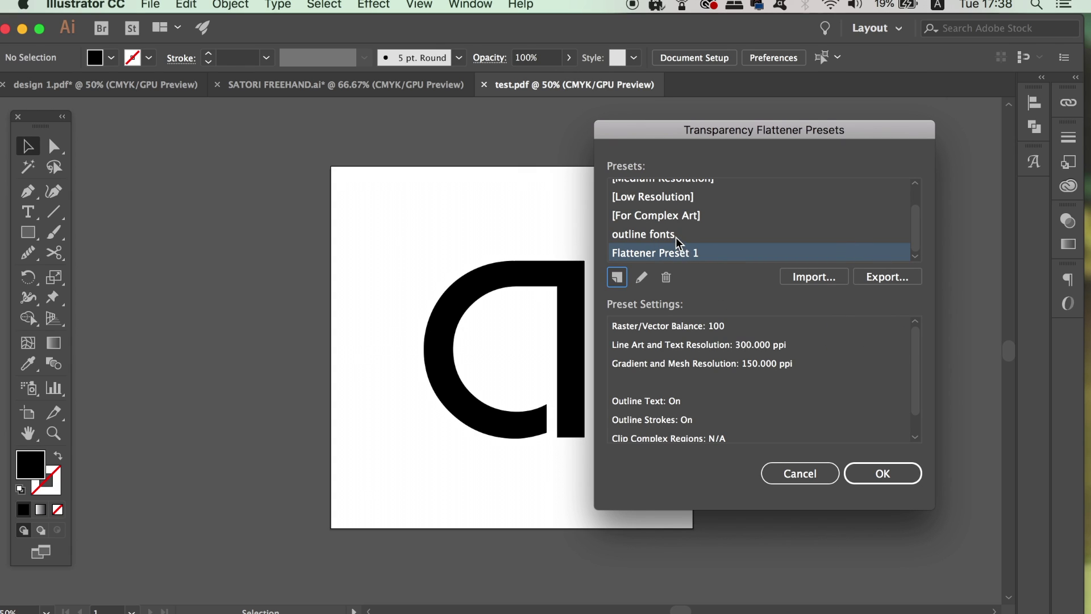
Step: Name the preset 'outline fonts', overwrite the existing one, and select the letter a
click(617, 277)
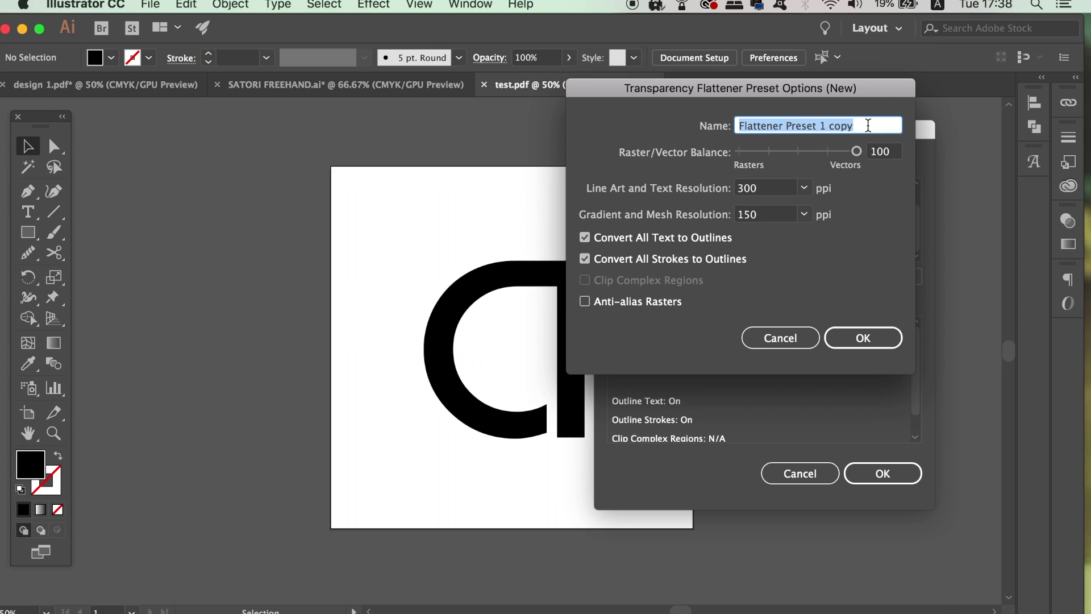
text(outl)
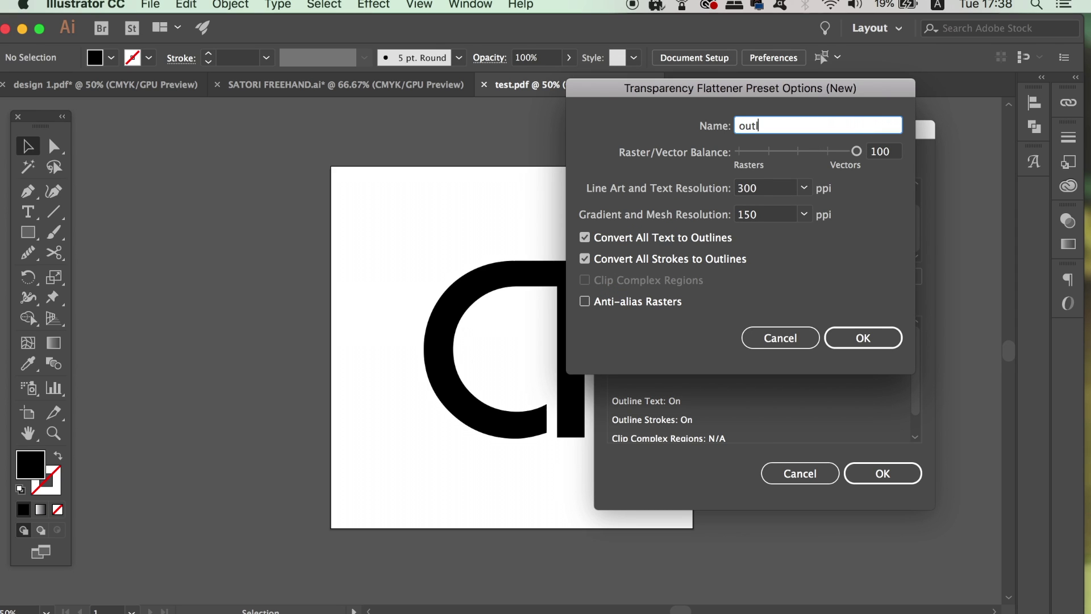
text(ine fonts)
key(Return)
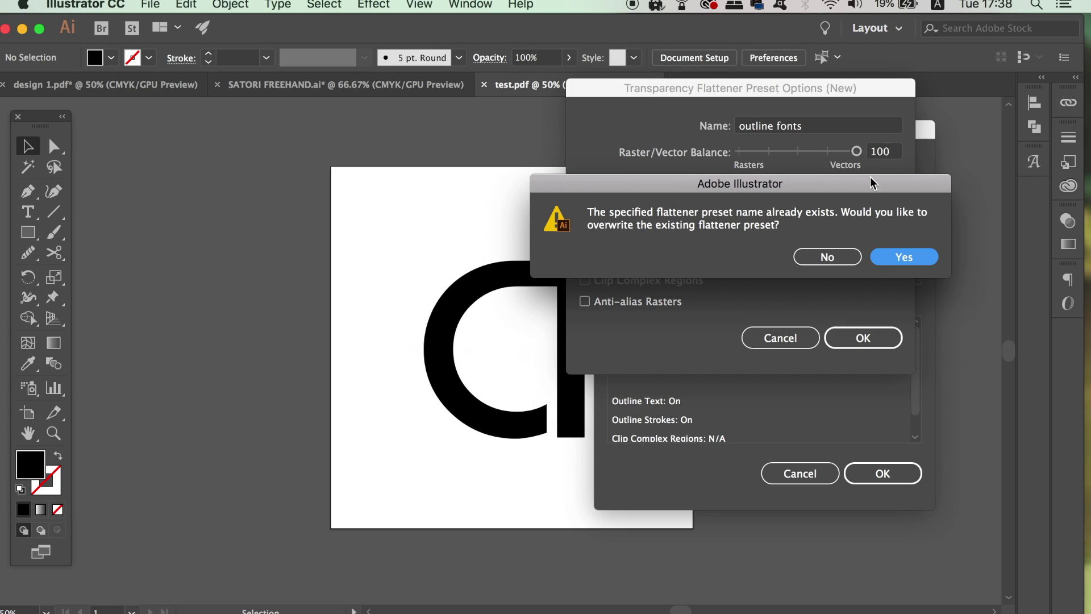
click(902, 261)
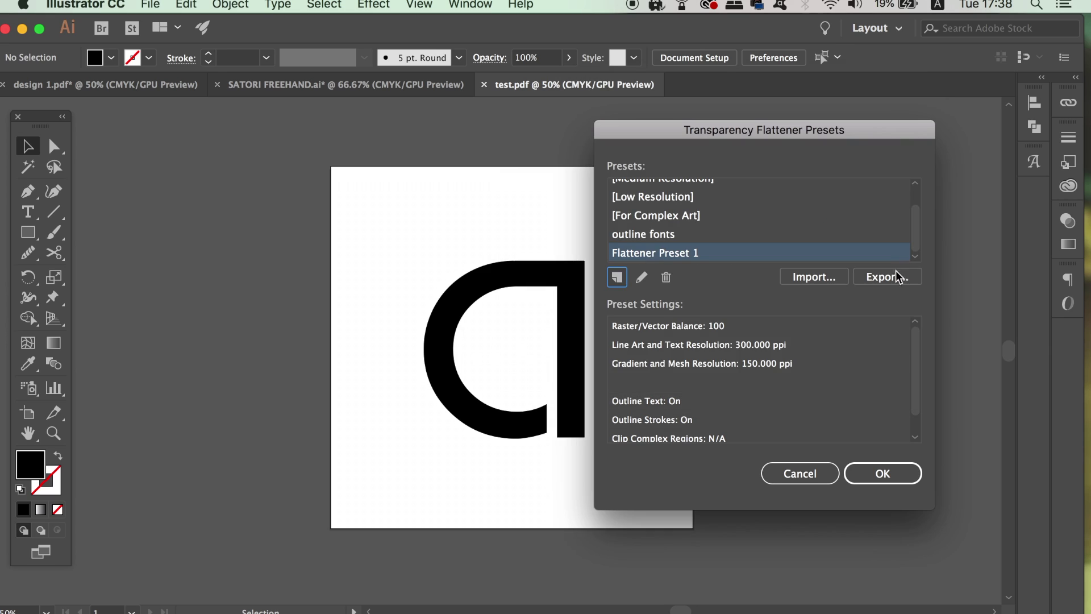
click(876, 471)
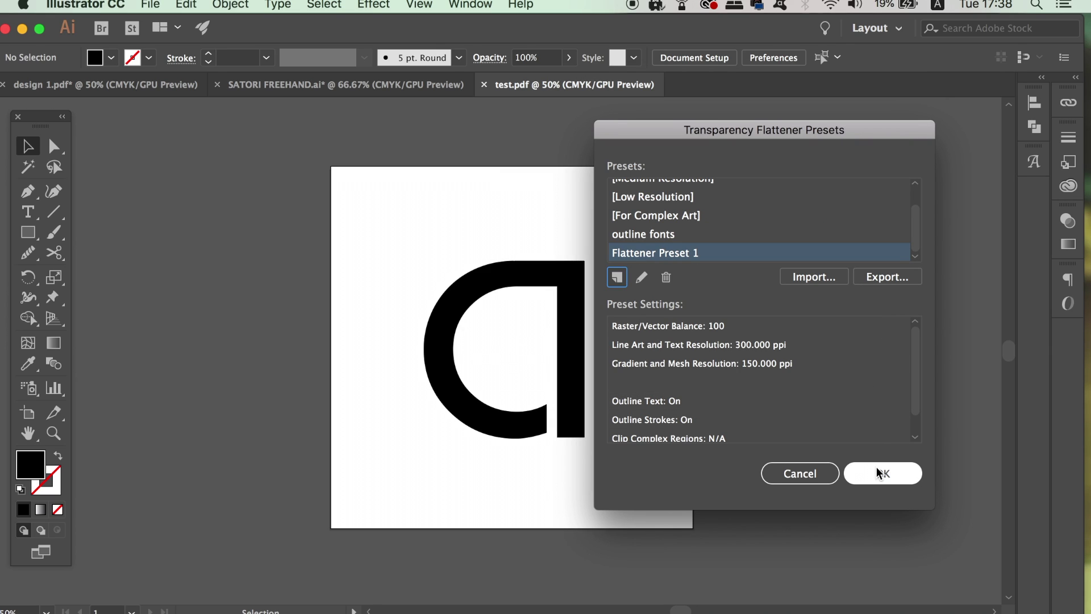
click(586, 368)
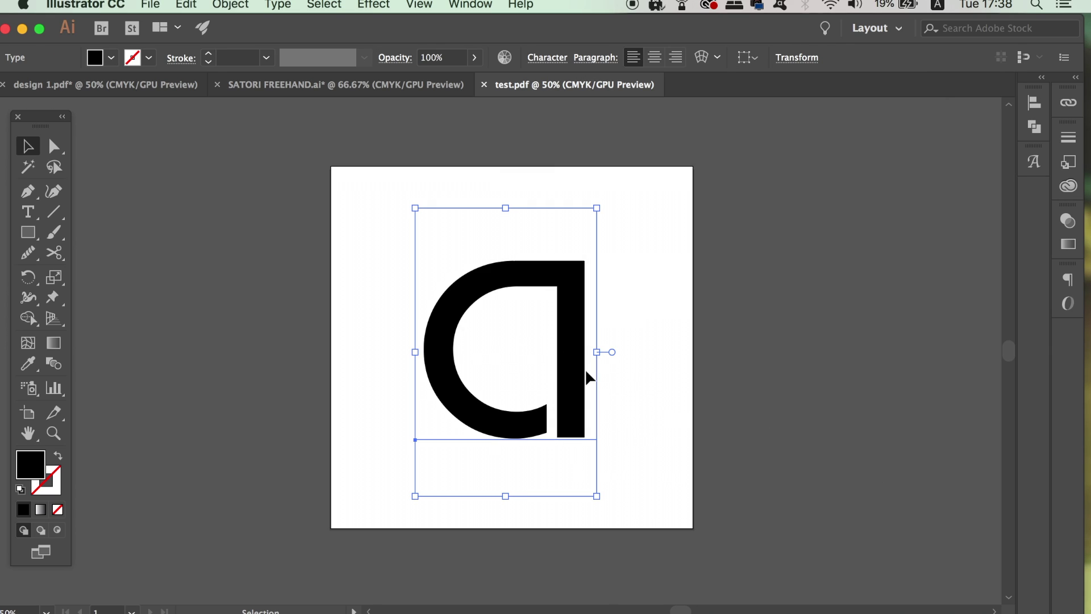
Step: Save a copy of the artwork as test.pdf on the Desktop, replacing the existing file
click(646, 367)
click(166, 5)
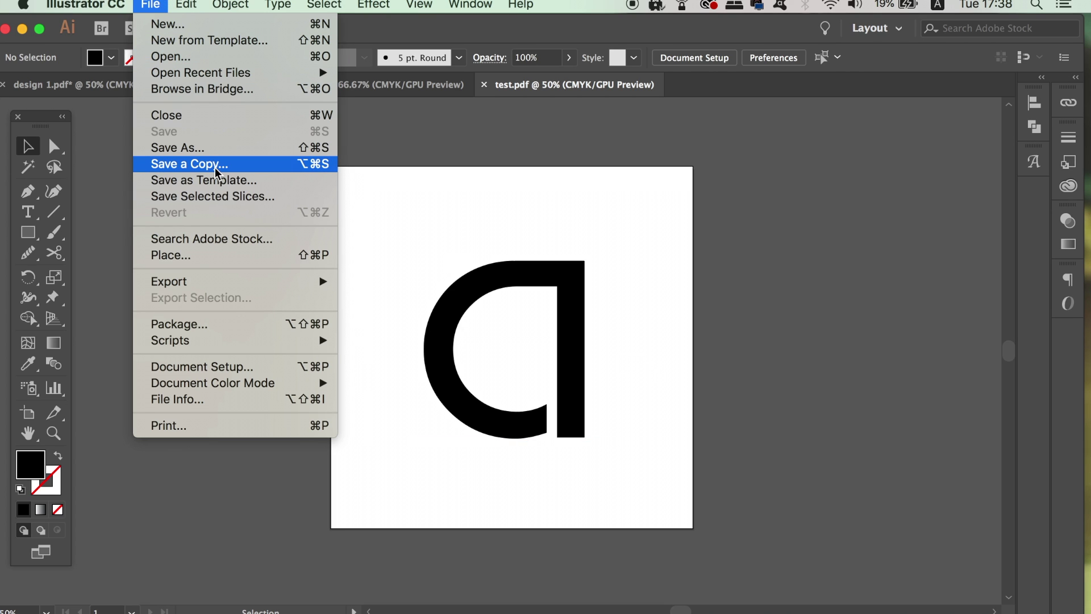
click(217, 149)
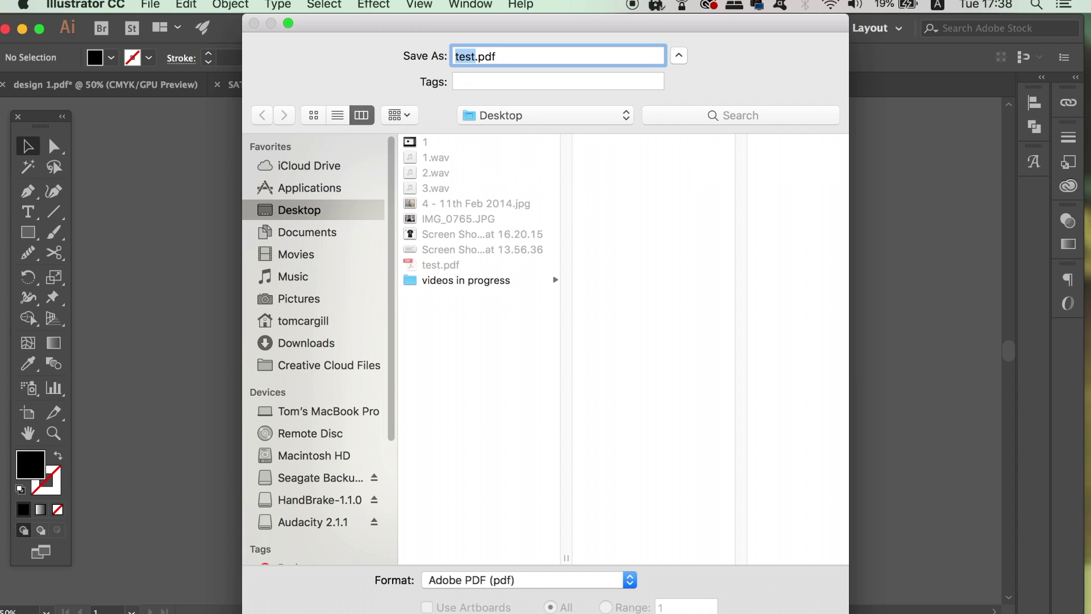
click(807, 611)
click(673, 130)
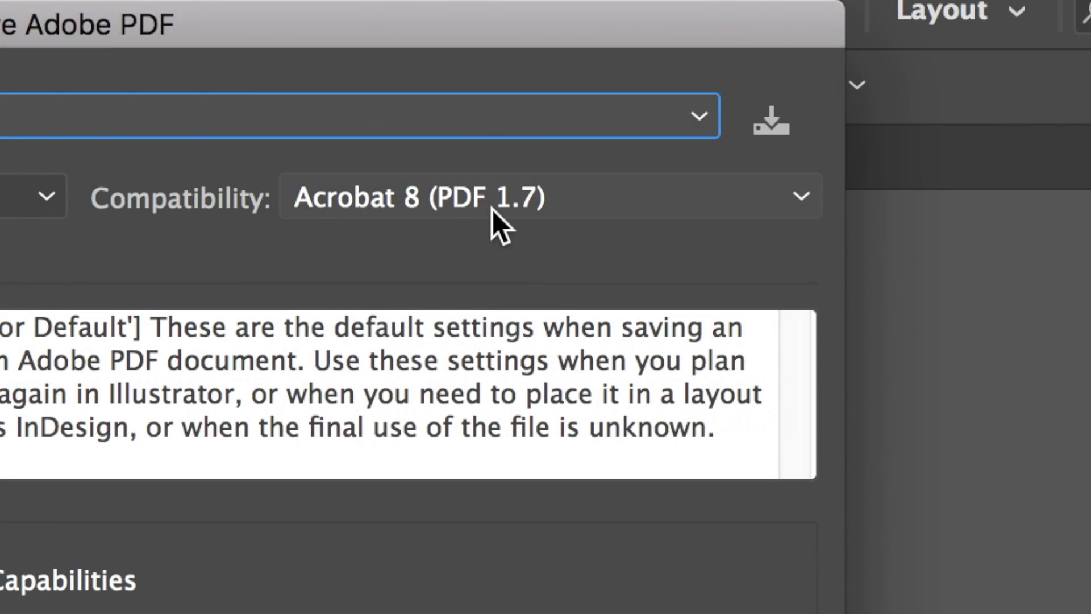
Step: Set compatibility to Acrobat 4 (PDF 1.3) with the 'outline fonts' flattener preset and save the PDF
click(697, 103)
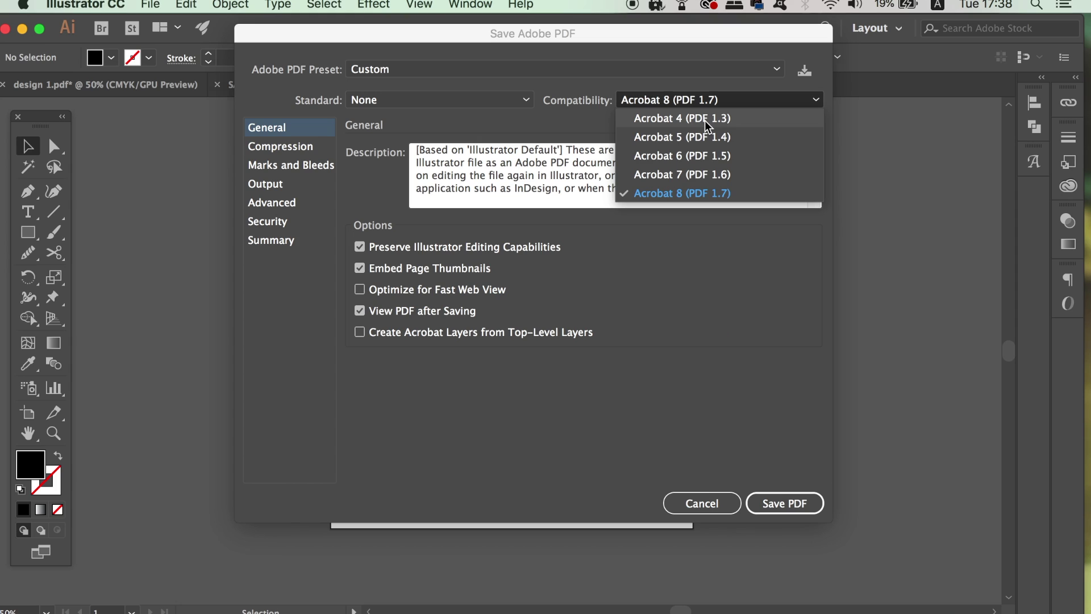
click(706, 120)
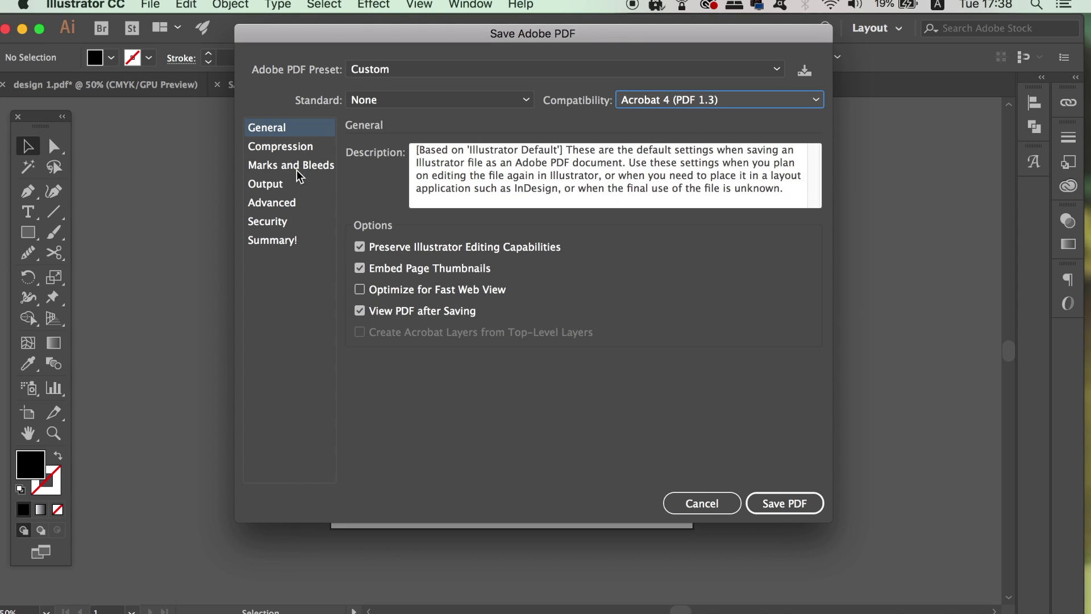
click(293, 202)
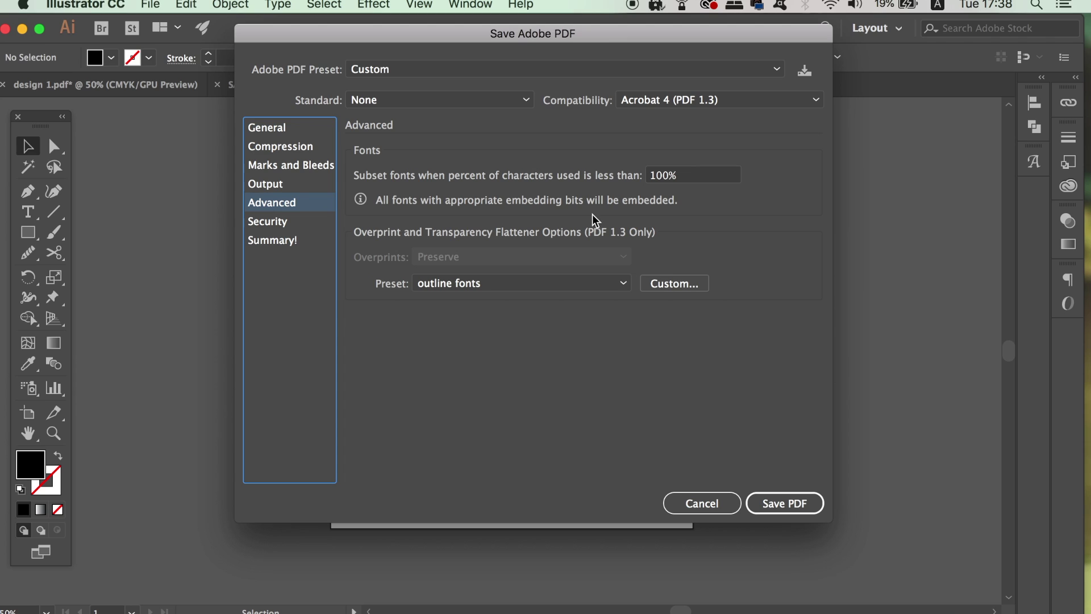
click(592, 284)
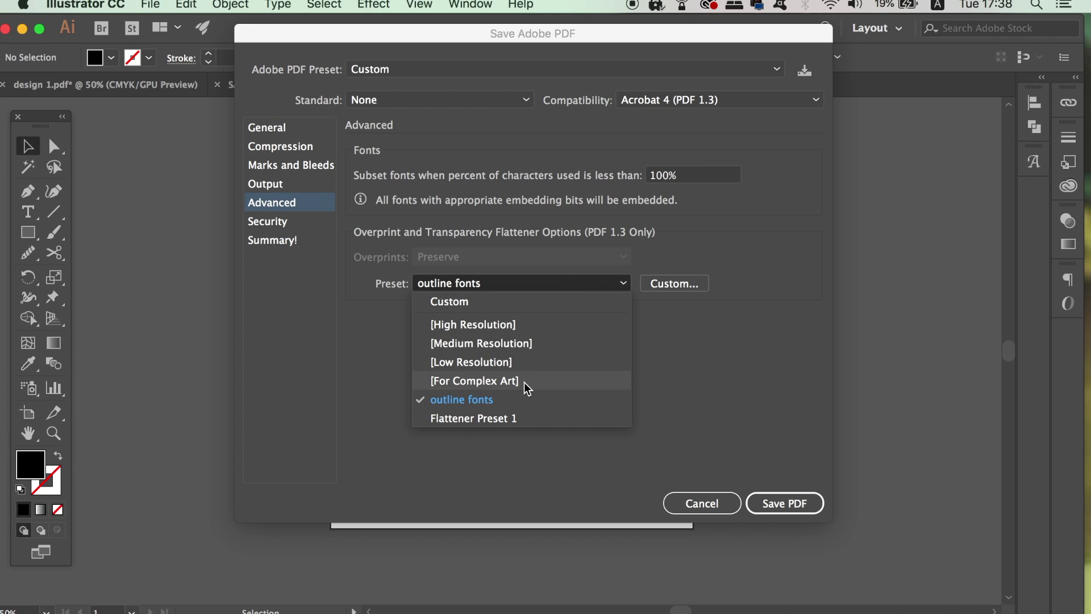
click(509, 400)
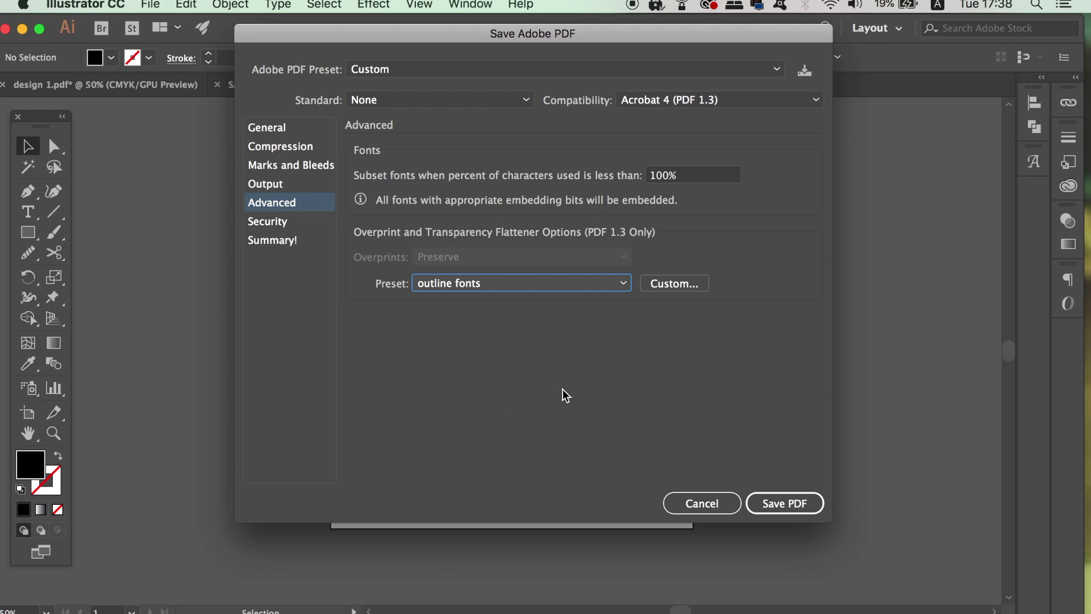
click(799, 506)
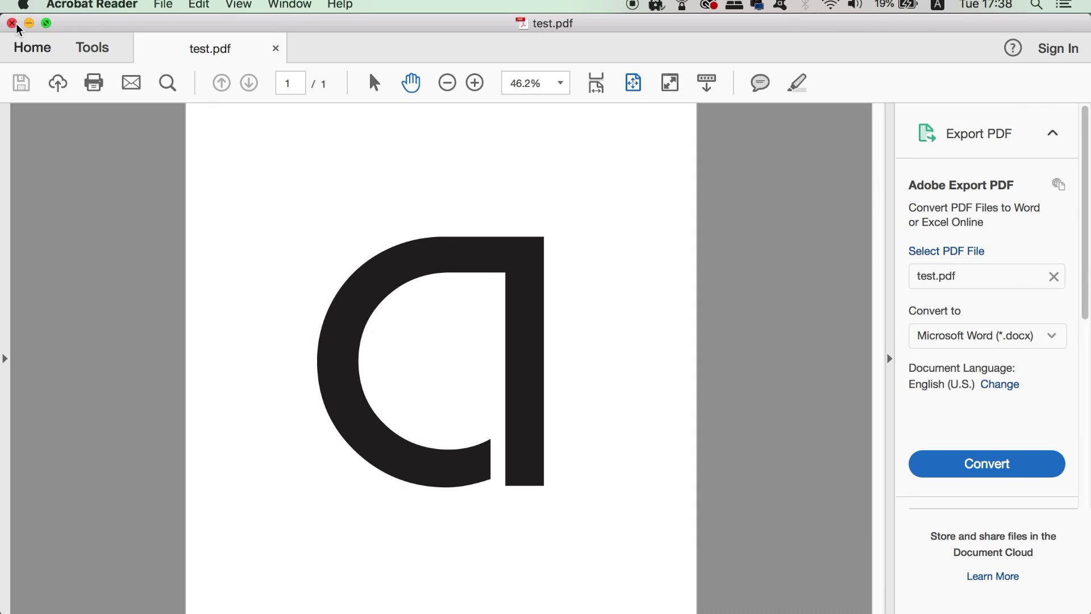
Step: Check the new test.pdf's document properties, finding no fonts listed, then close the PDF
click(163, 5)
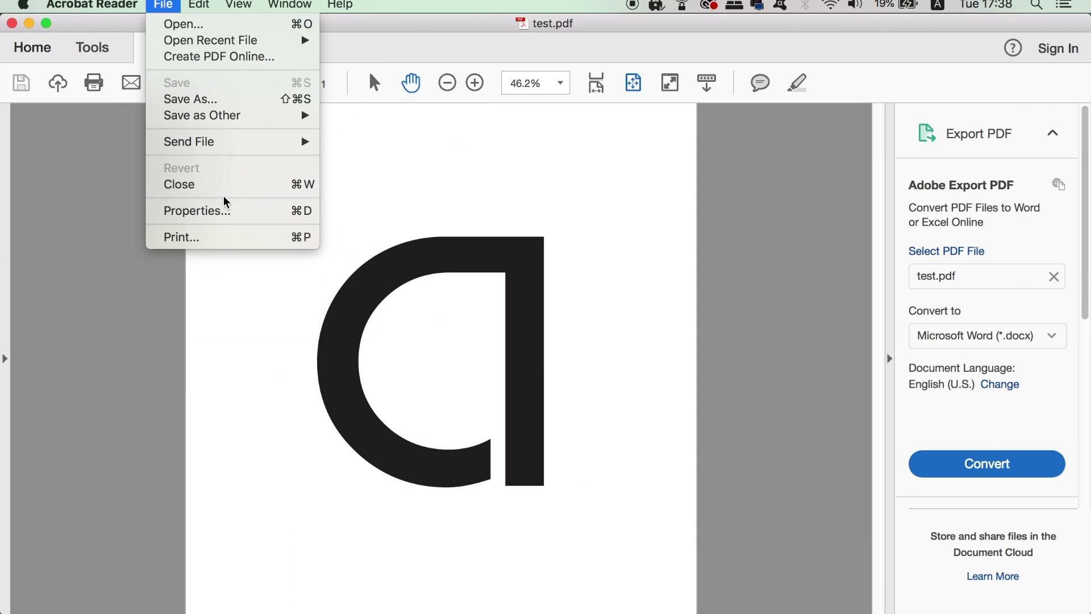
click(225, 210)
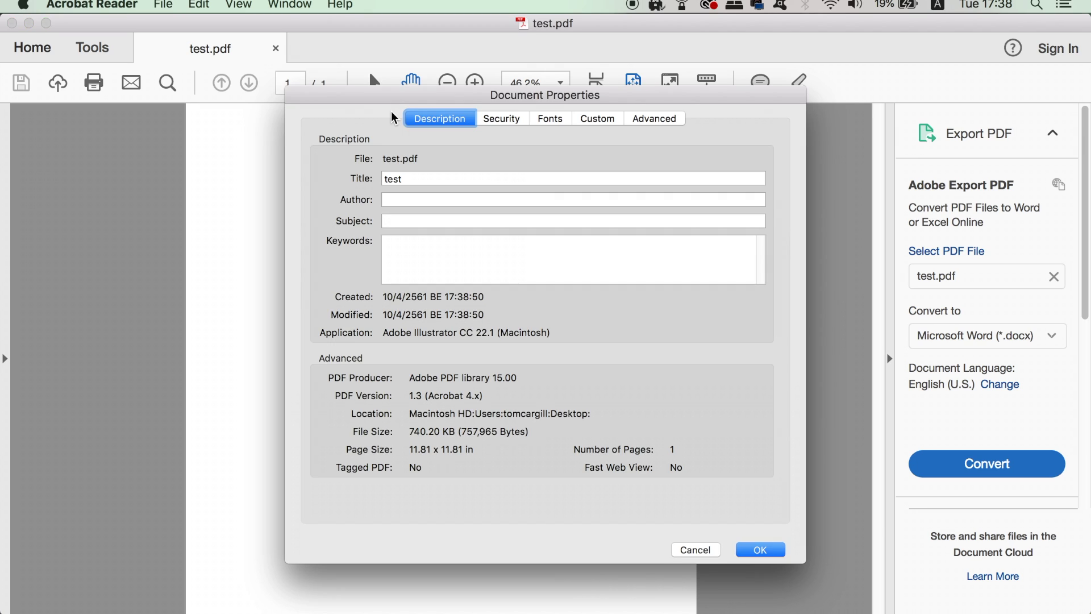
click(549, 118)
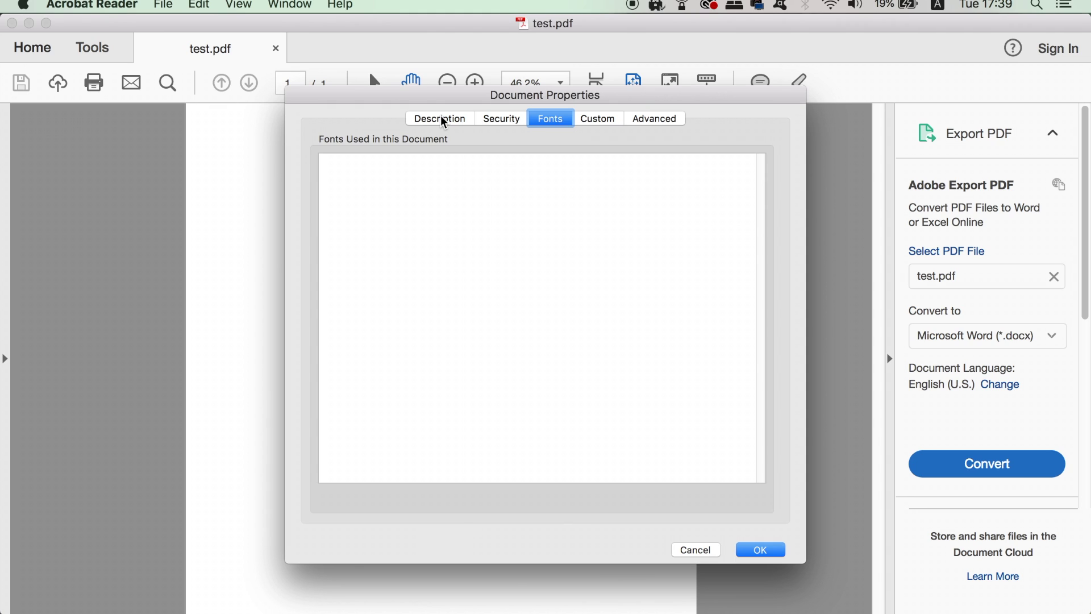
click(444, 121)
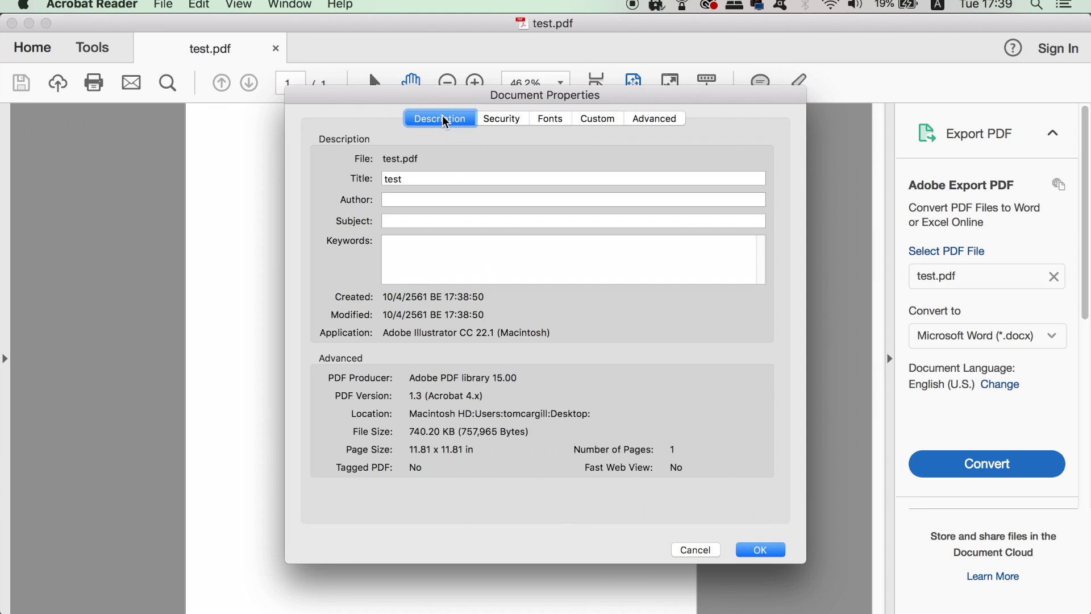
click(698, 552)
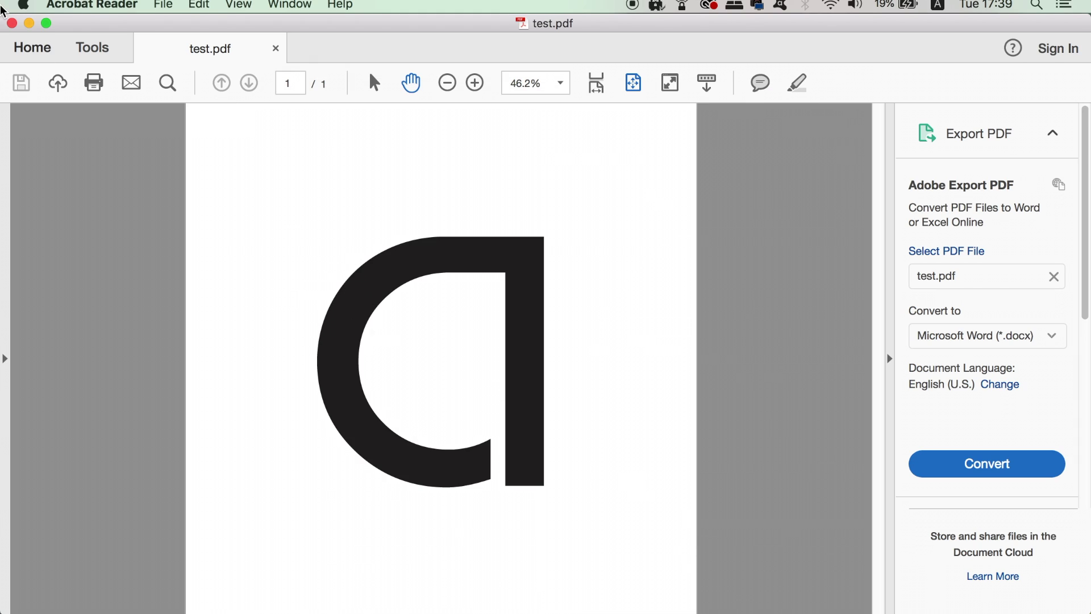
click(12, 23)
Step: View the CourseCraft dashboard and scroll through it, seeing zero courses created
click(465, 181)
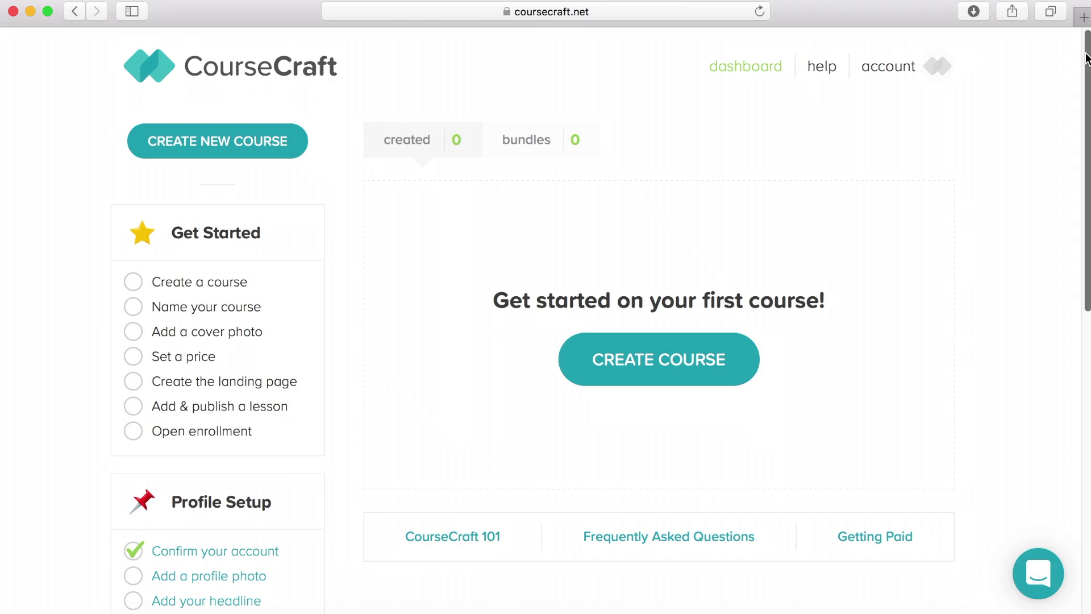
mouse_move(866, 71)
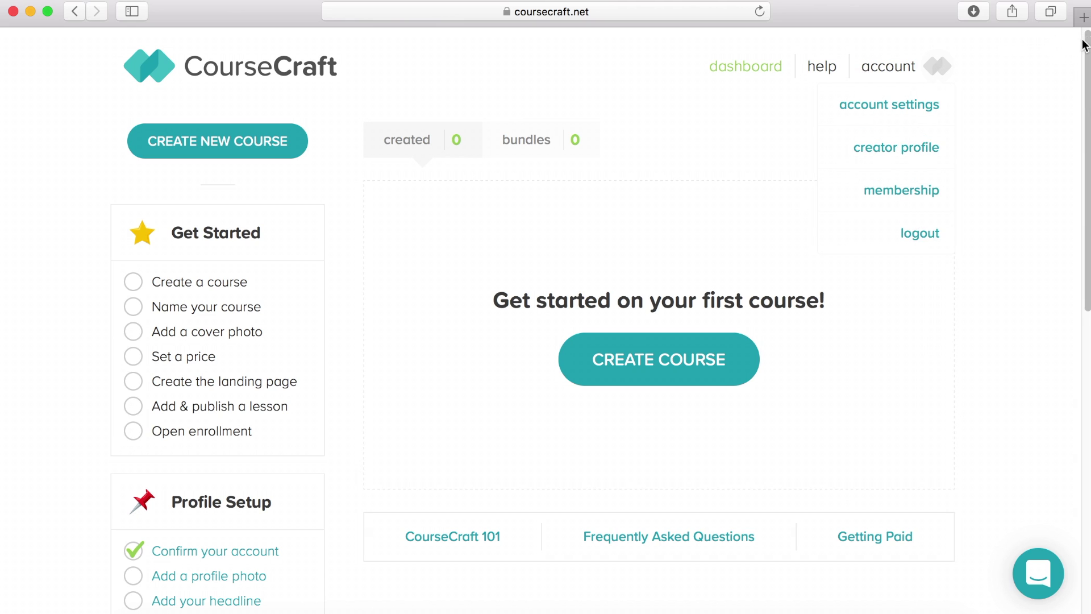
drag(1085, 54, 1084, 103)
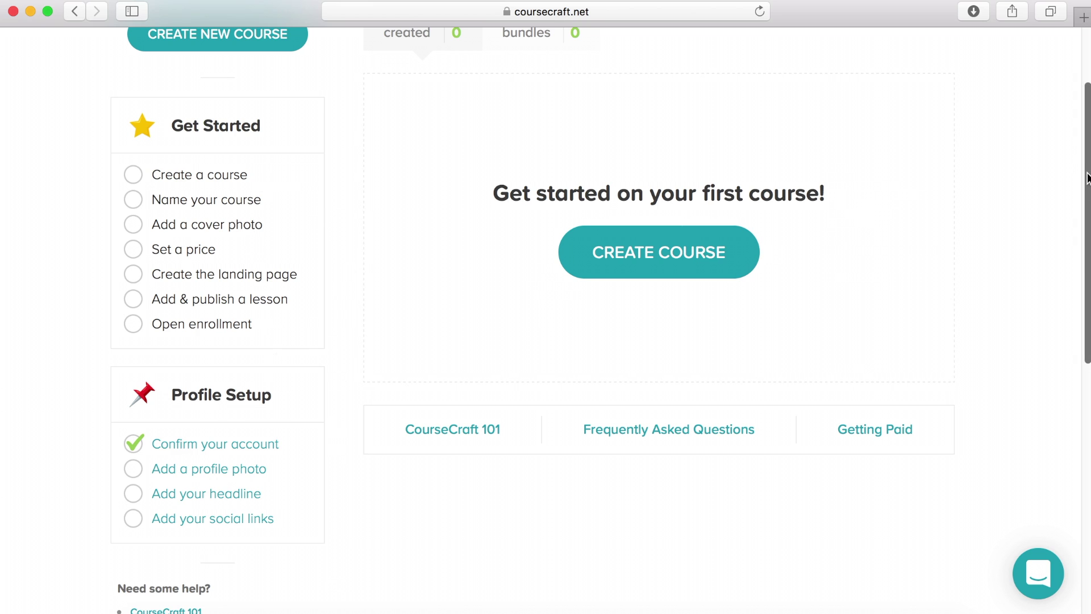
drag(1086, 178, 1086, 248)
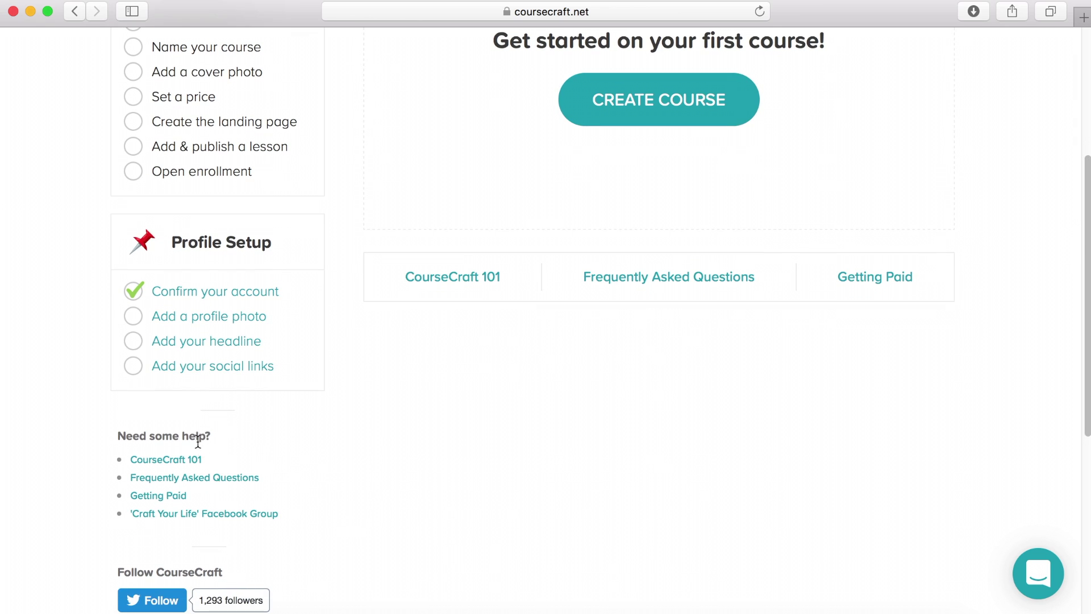
scroll(470, 519, up, 3)
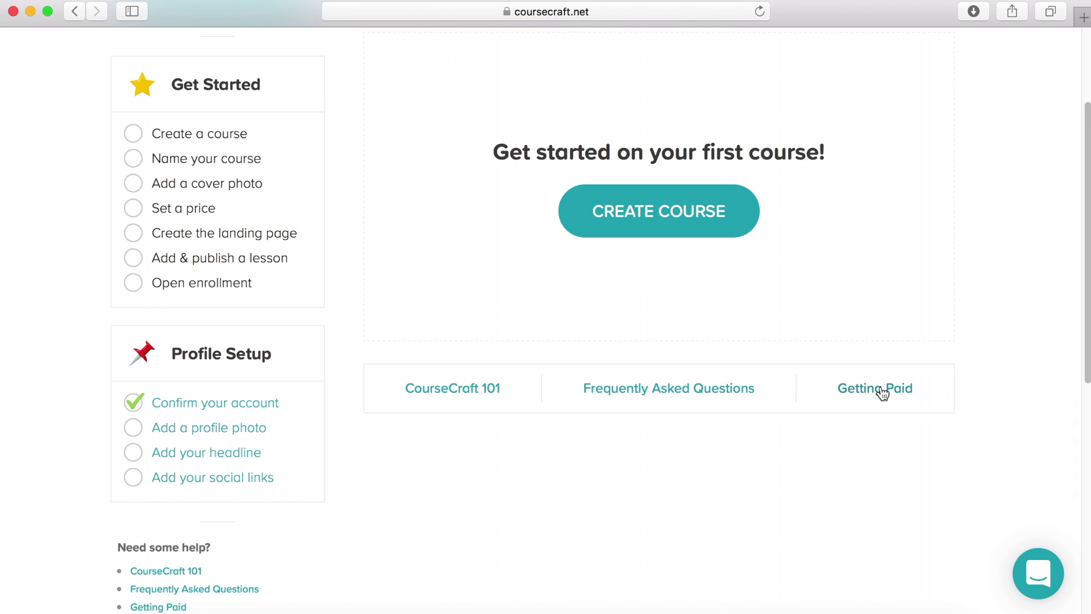
Step: Create a course named 'Adobe Illustrator Pathfinder Tool', then open its Landing Page editor
click(667, 241)
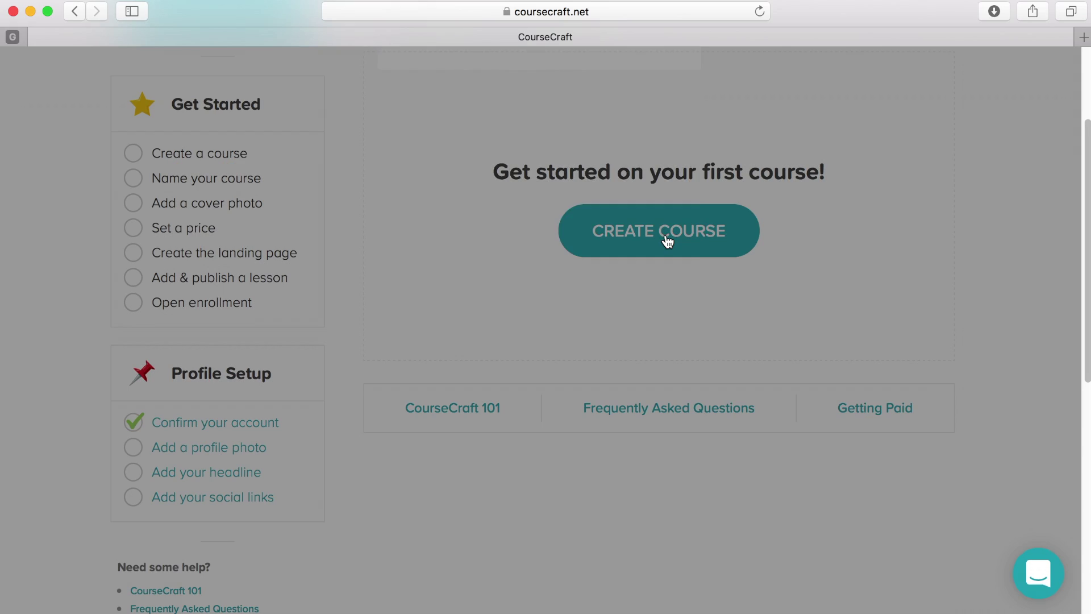
text(Adobe Illu)
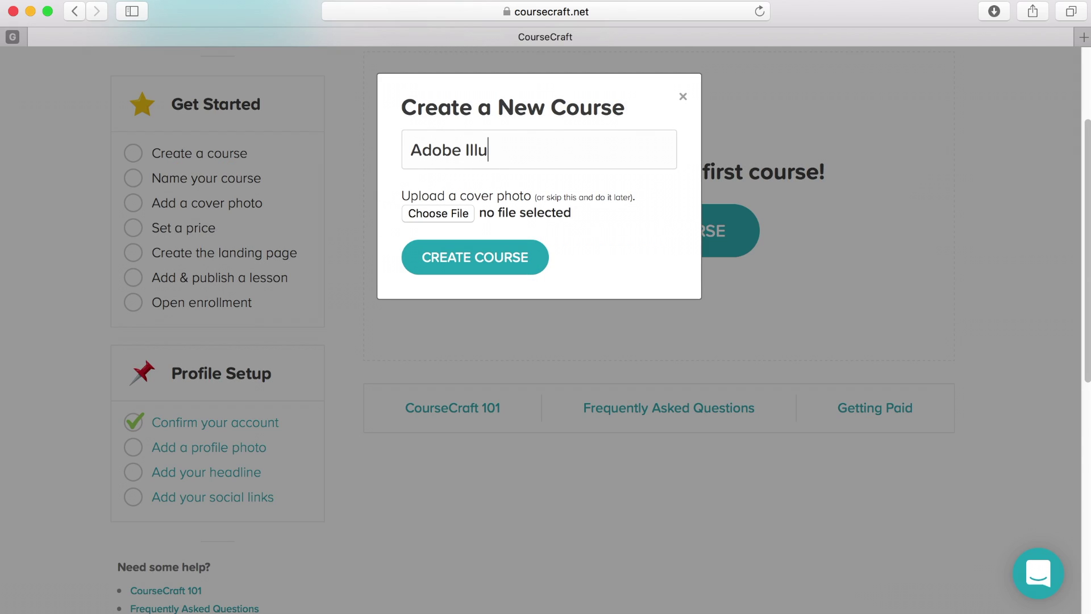
text(strator Pathfinder Tool)
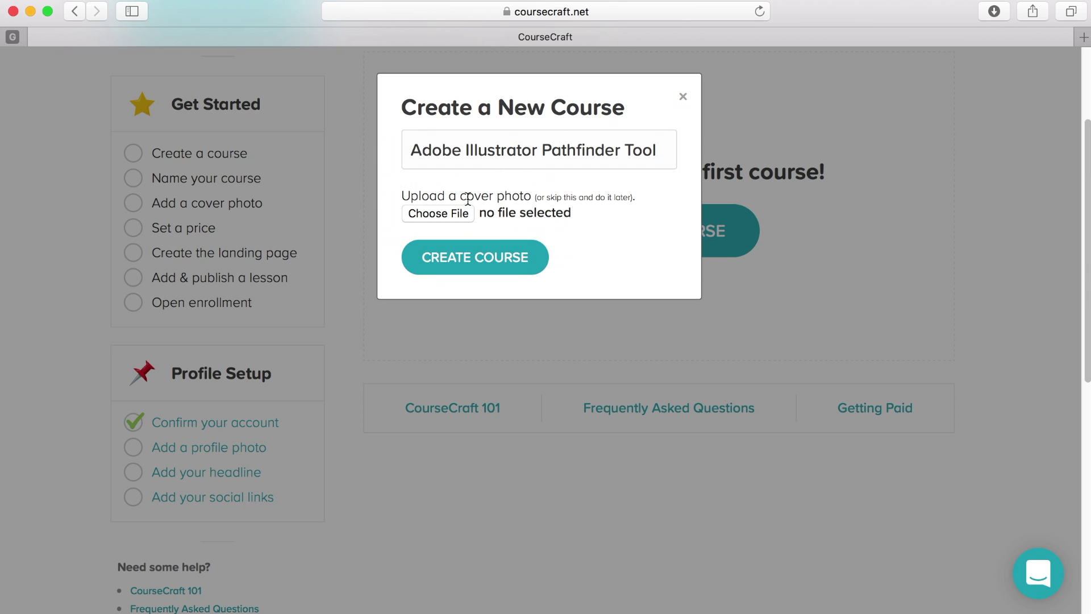
click(489, 253)
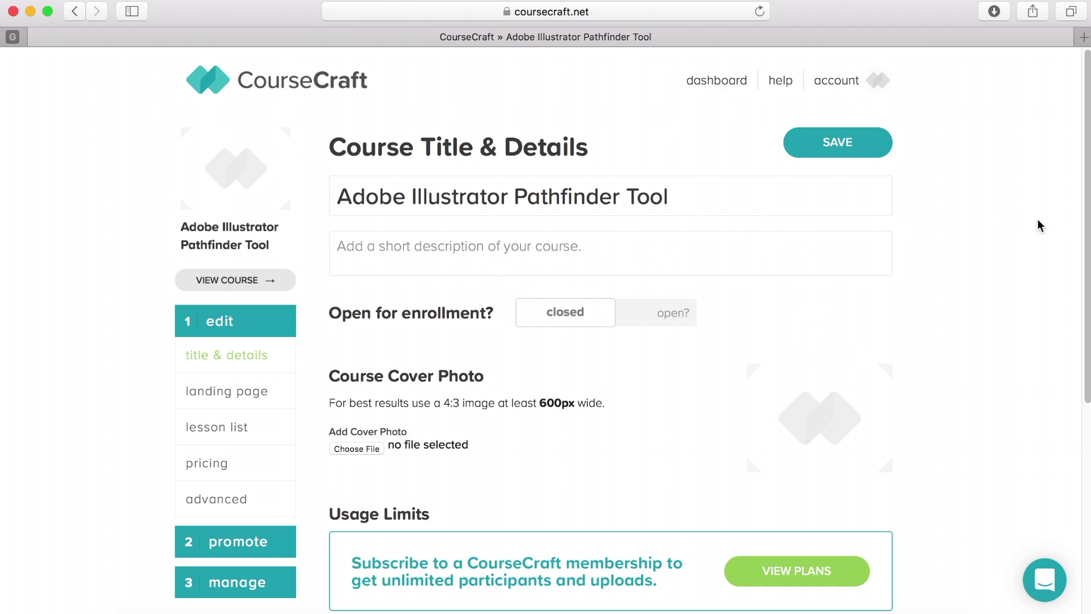
drag(1087, 142, 1088, 177)
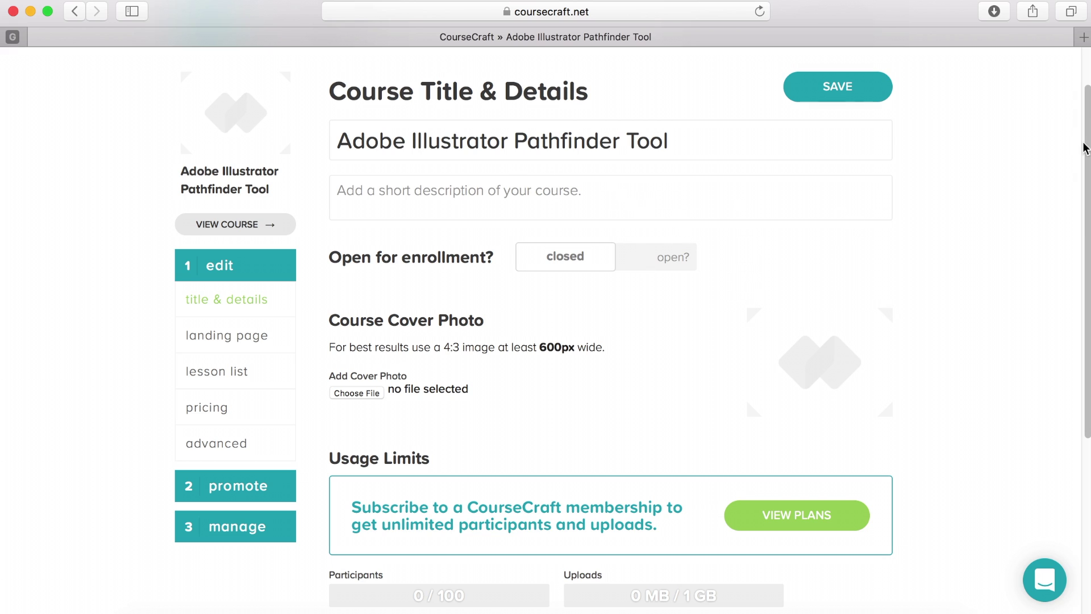
drag(1078, 165, 1081, 275)
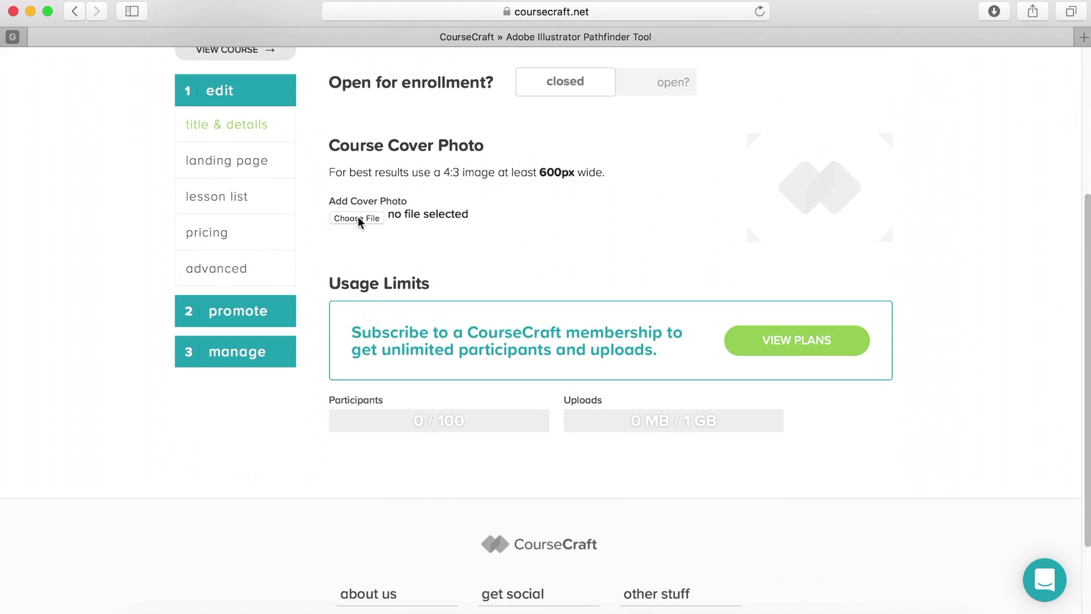
click(233, 164)
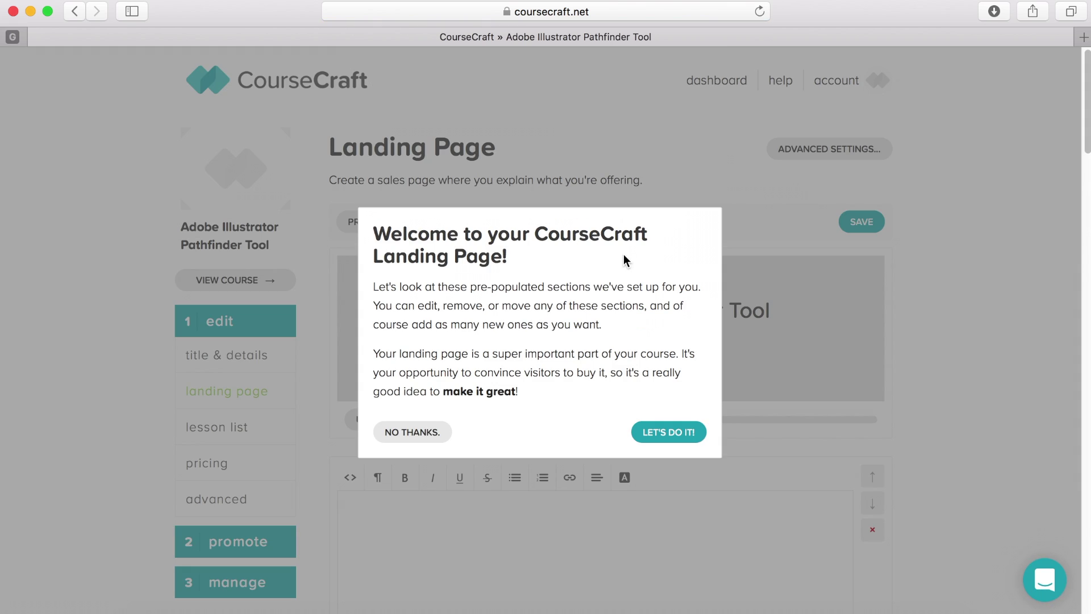
Step: Dismiss the landing page welcome and try the hero overlay slider and dark/light toggle
click(419, 435)
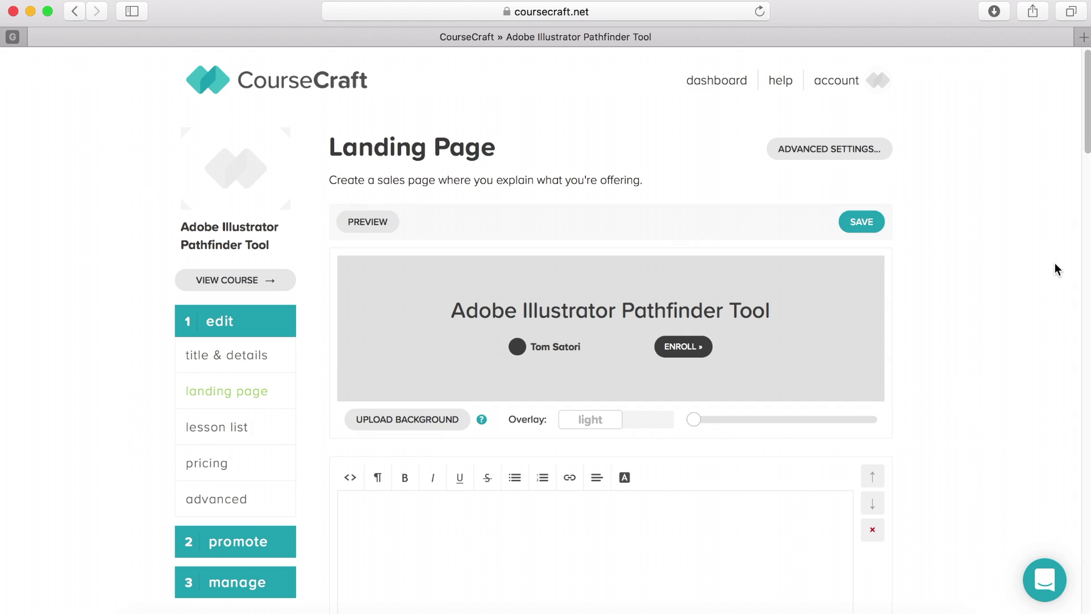
scroll(795, 301, down, 3)
mouse_move(693, 283)
mouse_down()
mouse_move(821, 282)
mouse_move(672, 282)
mouse_up()
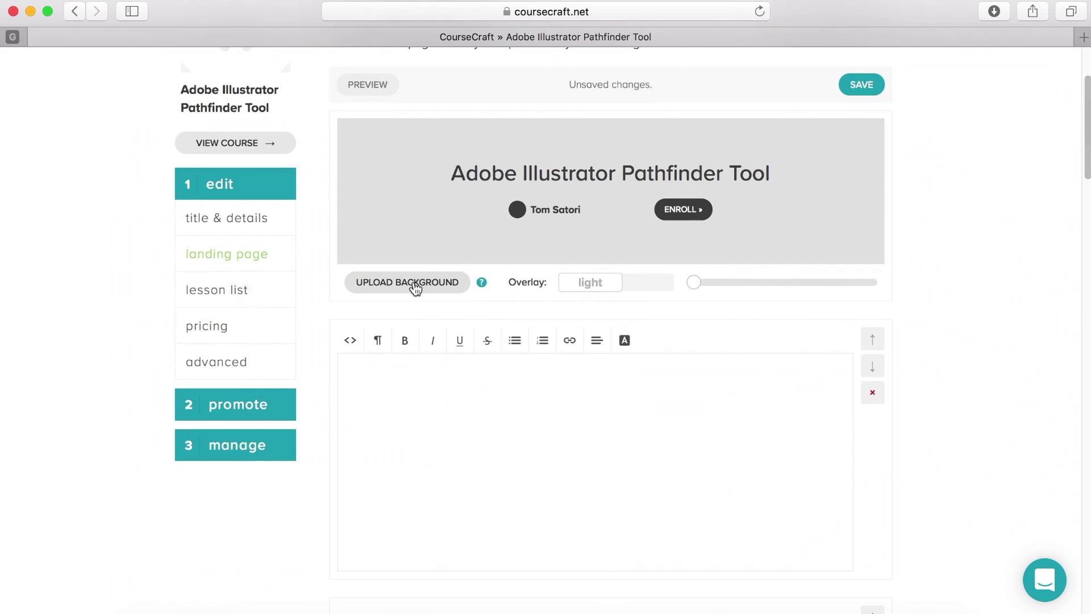
click(650, 287)
click(593, 291)
Step: Scroll through the remaining landing page sections
drag(1085, 168, 1087, 318)
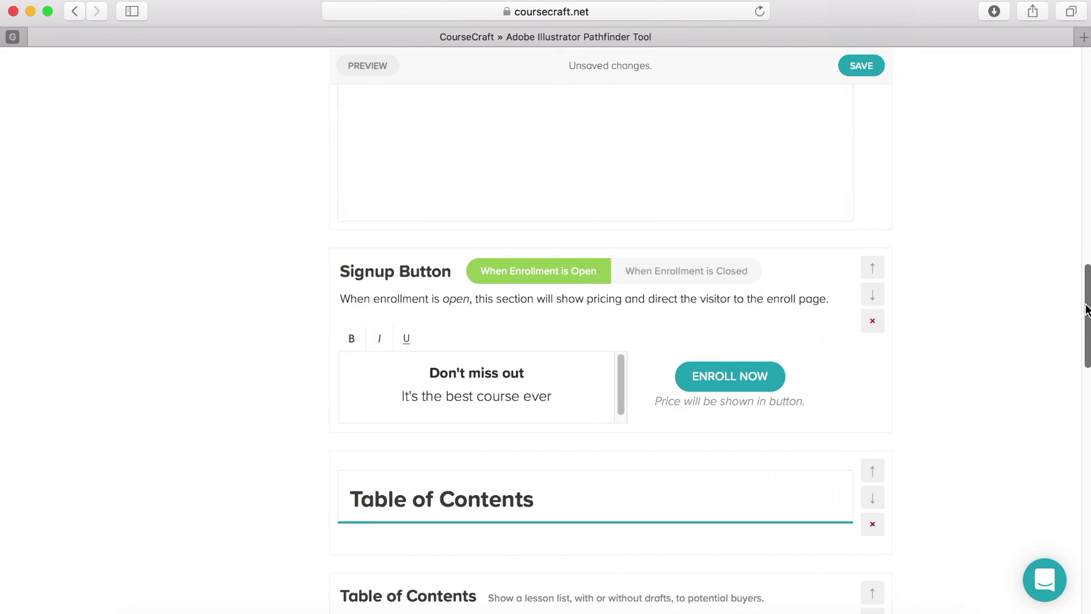
mouse_move(459, 289)
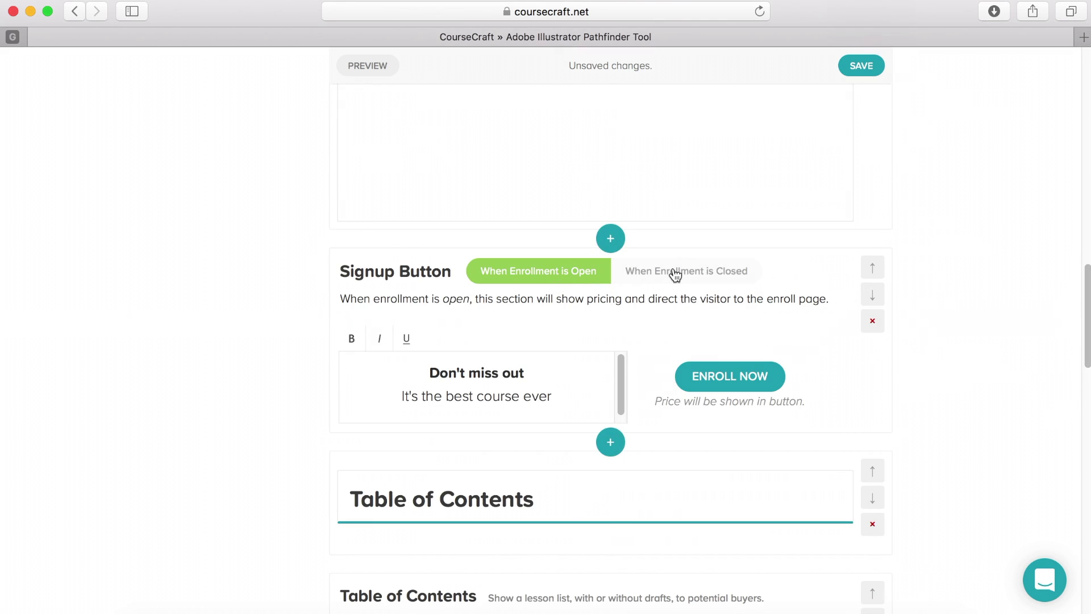
drag(1082, 341, 1084, 565)
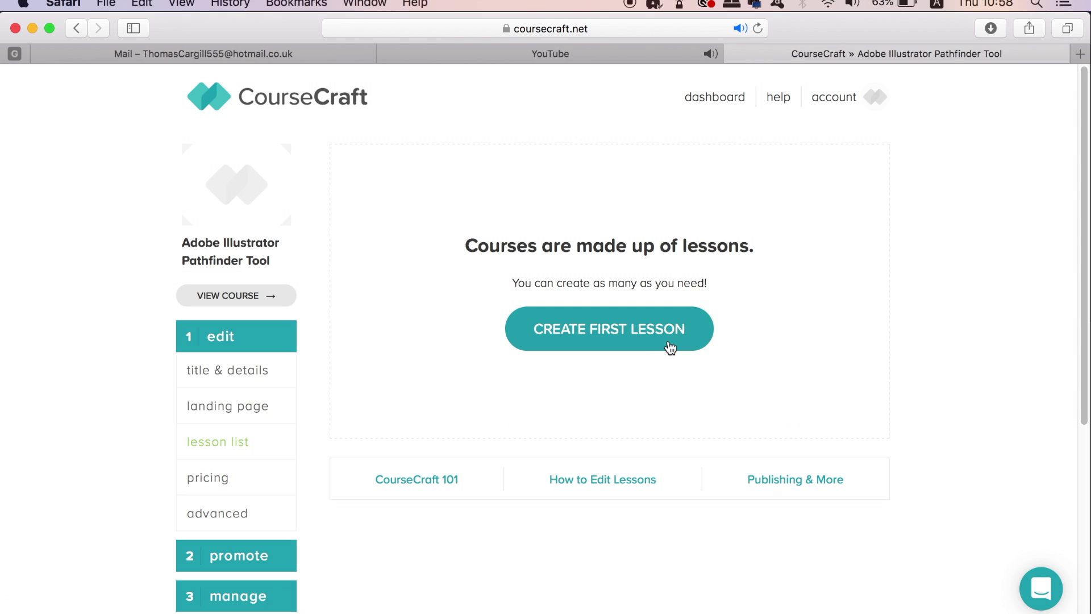
Step: Add the lesson 'Introduction To The Pathfinder' in the Lessons group and dismiss the tips popup
click(671, 347)
click(581, 248)
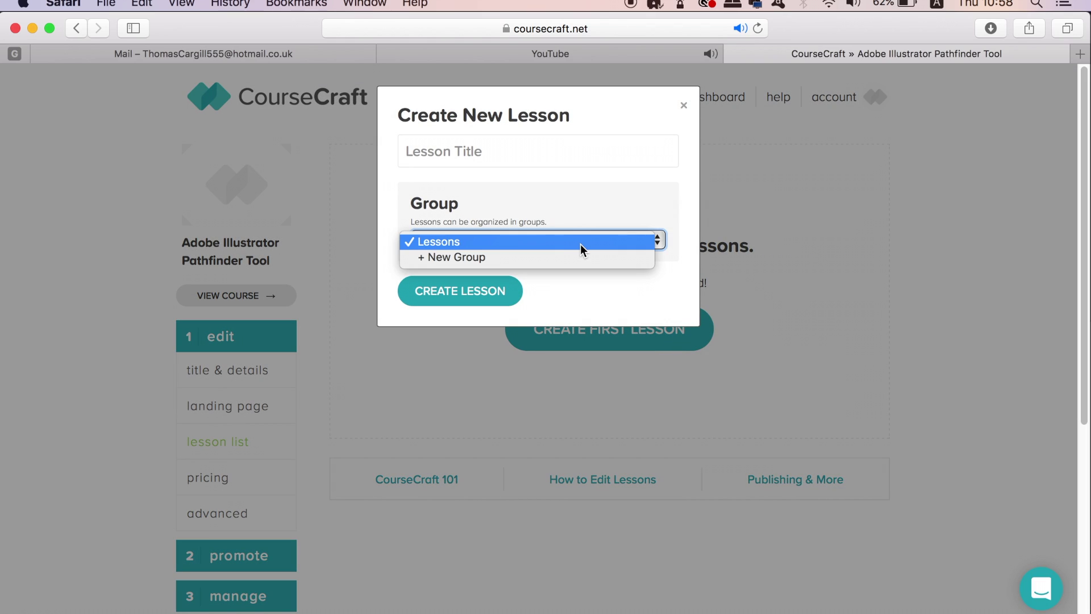
click(580, 248)
click(557, 153)
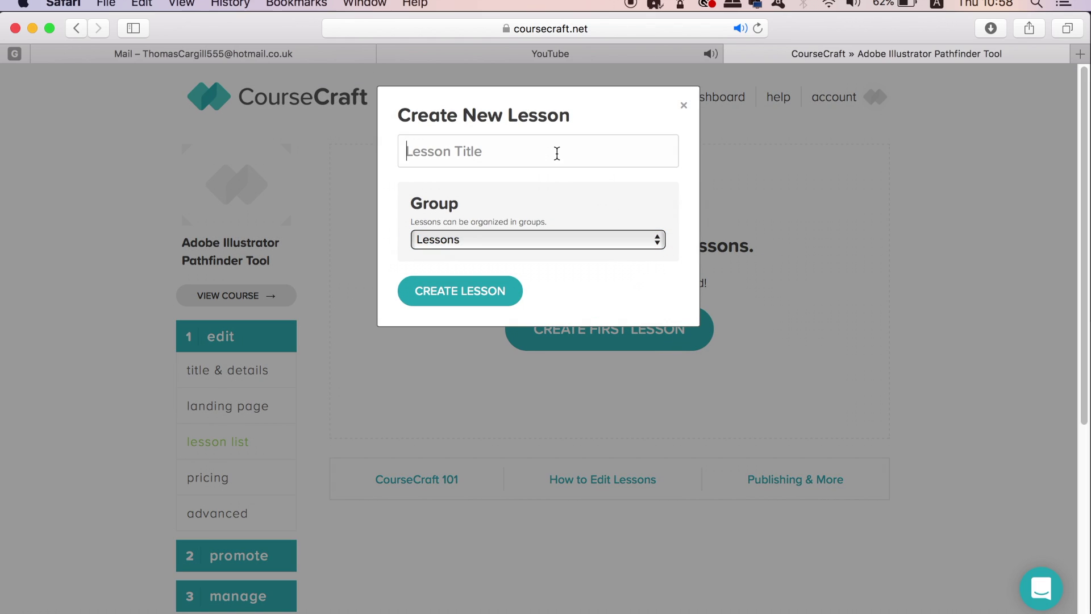
text(Introduction To)
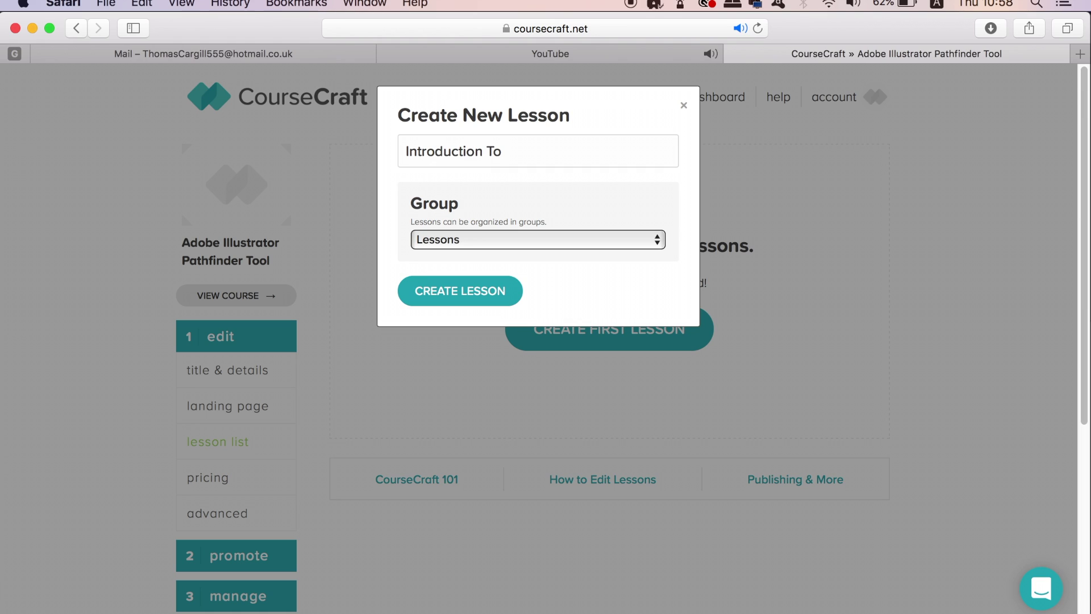
text( The Pathfinder)
click(501, 291)
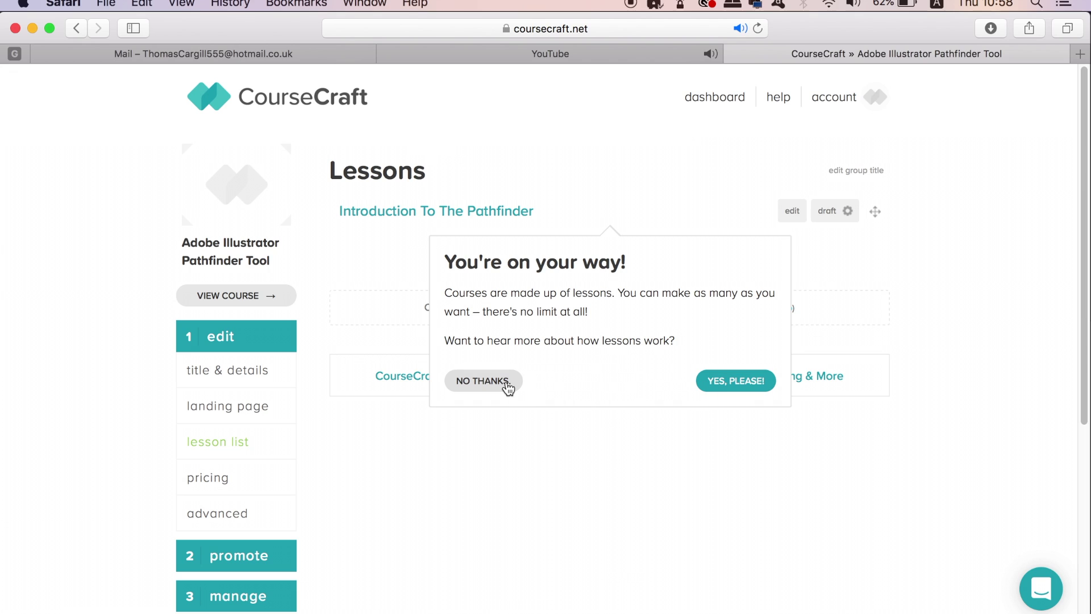
click(507, 387)
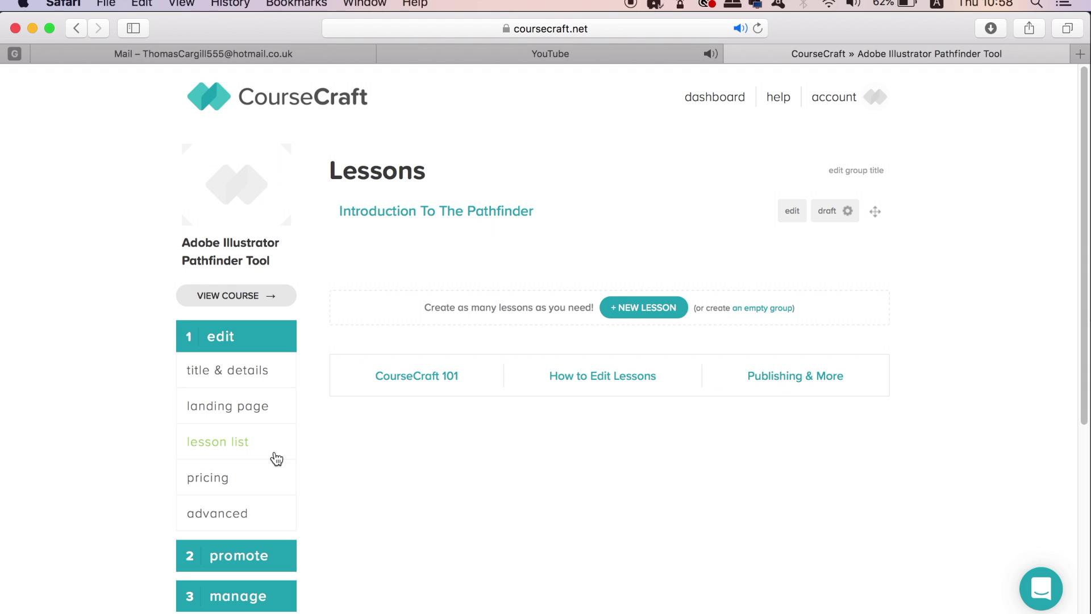
scroll(1086, 345, down, 3)
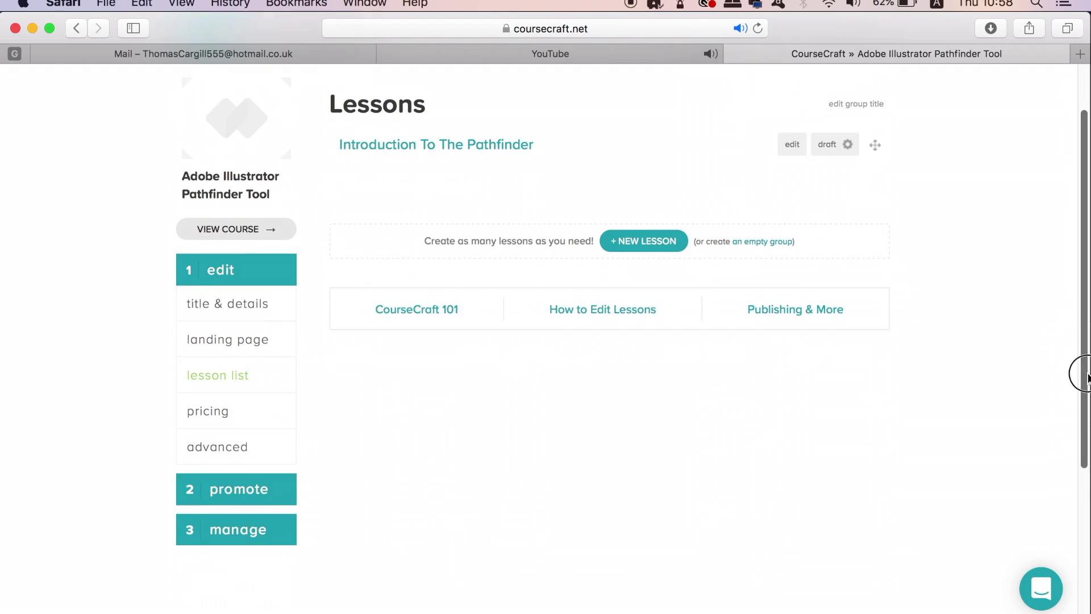